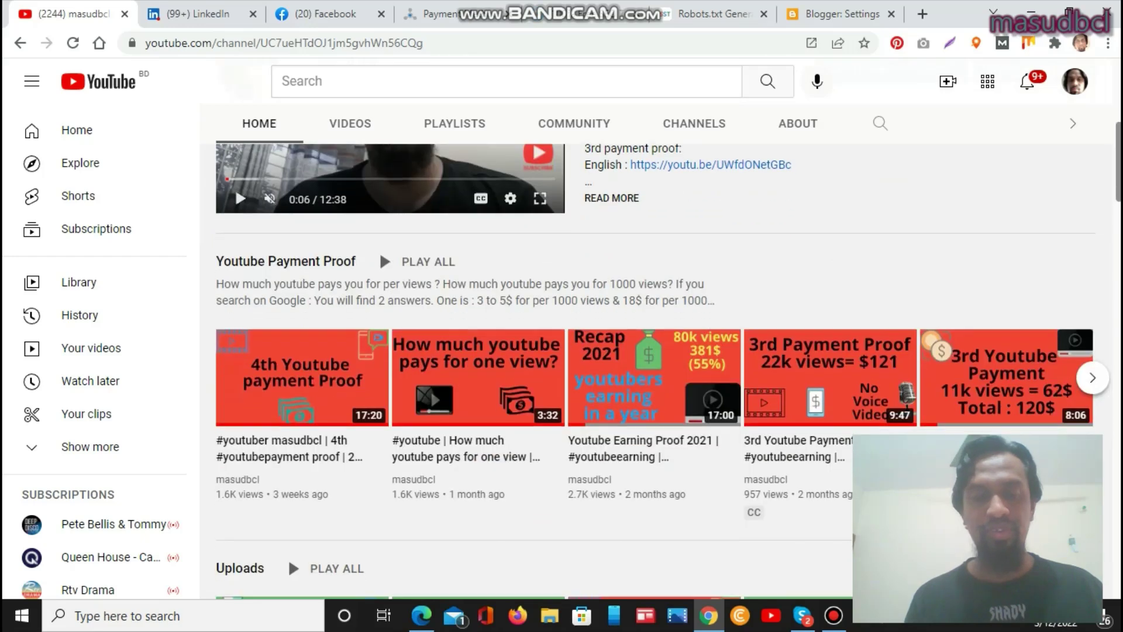
# Look through the YouTube channel's home page playlists, from Youtube Payment Proof through Small SEO Tools to the seoclerks tutorials
pyautogui.click(325, 228)
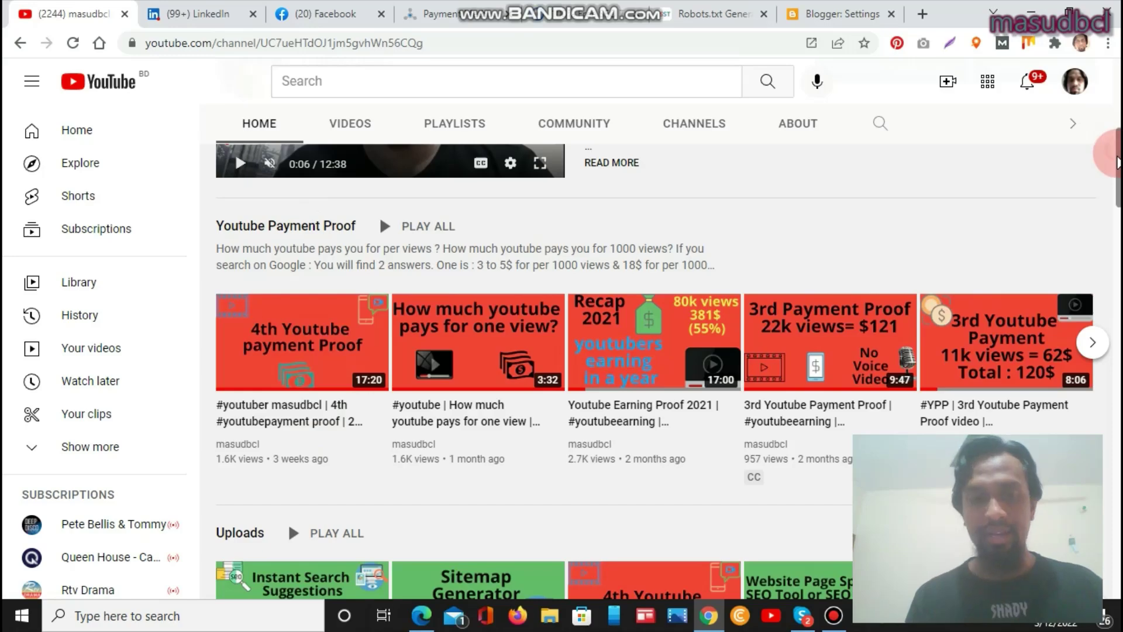
pyautogui.scroll(-6, 1118, 129)
pyautogui.scroll(-2, 331, 284)
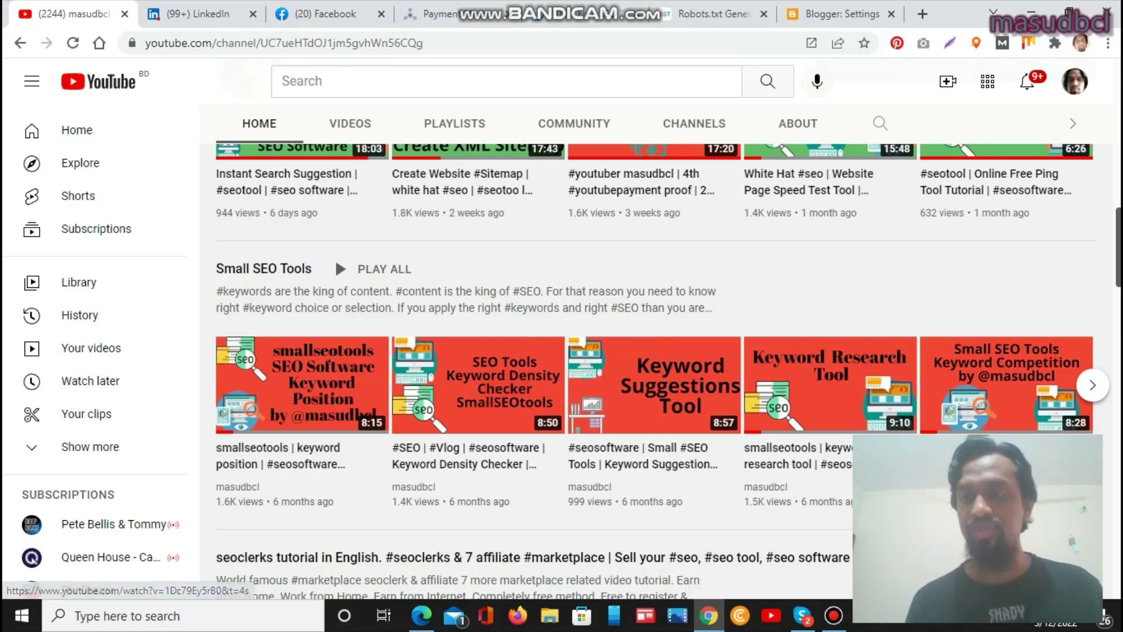
pyautogui.scroll(-2, 508, 405)
pyautogui.scroll(-3, 508, 374)
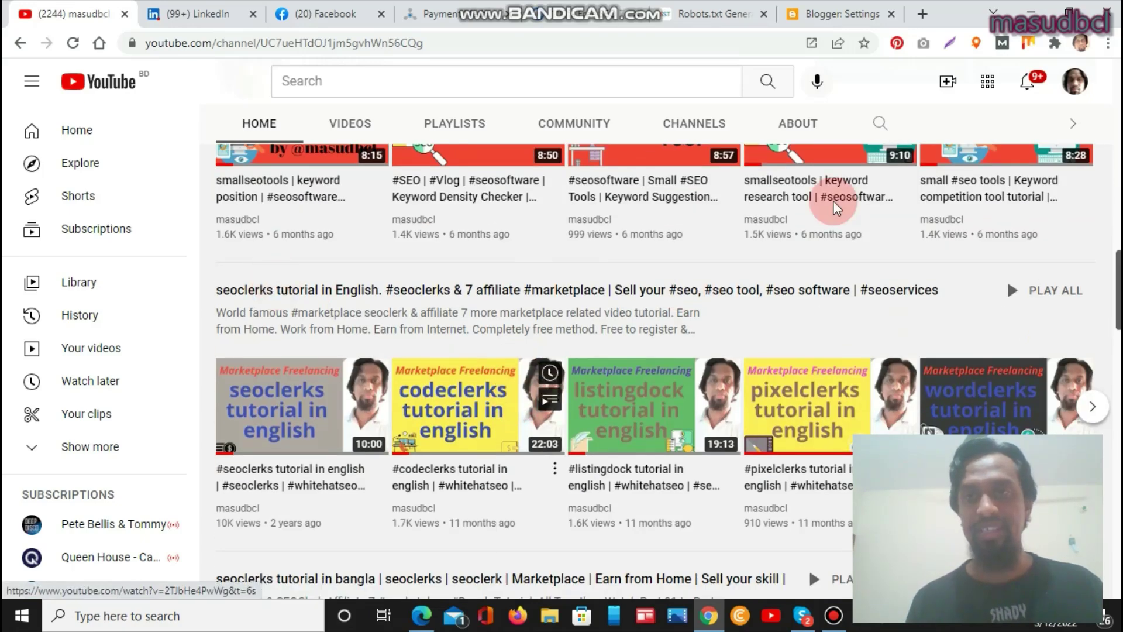
pyautogui.moveTo(1117, 255); pyautogui.dragTo(1116, 103)
# Switch to the smallseotools.com page and find the Robots.txt Generator in its tool list
pyautogui.click(597, 22)
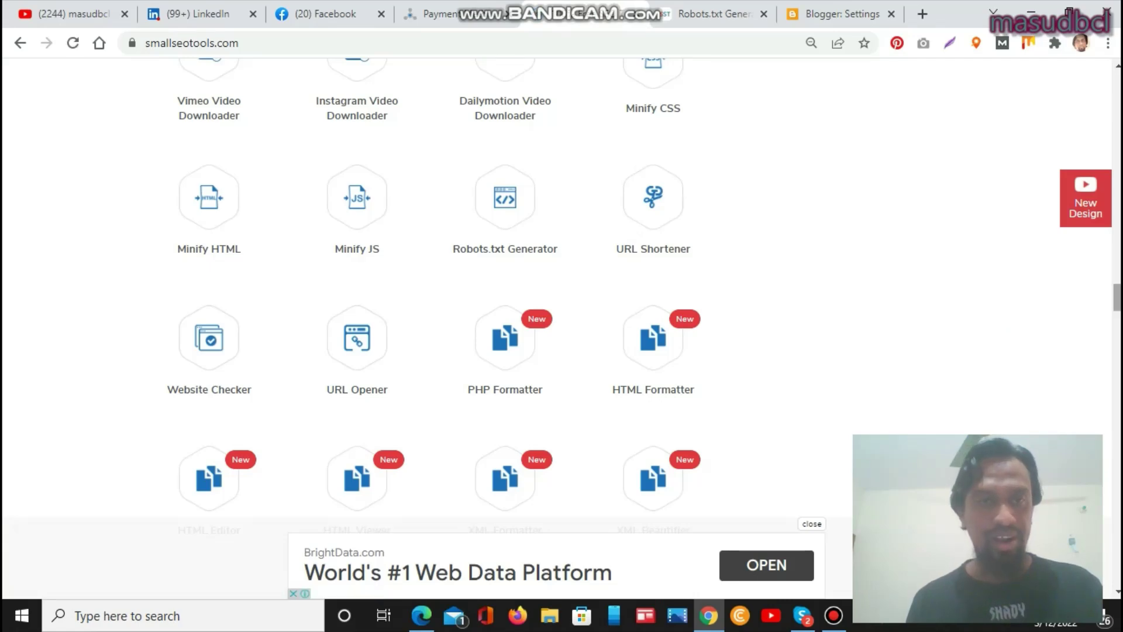
pyautogui.scroll(3, 482, 304)
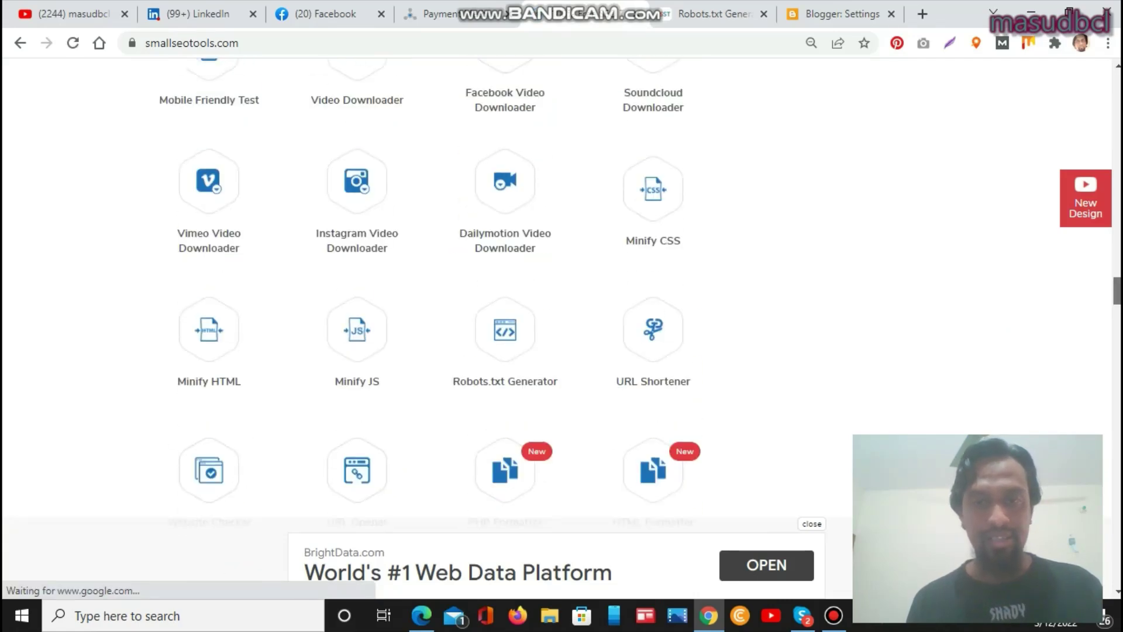
pyautogui.scroll(-6, 482, 304)
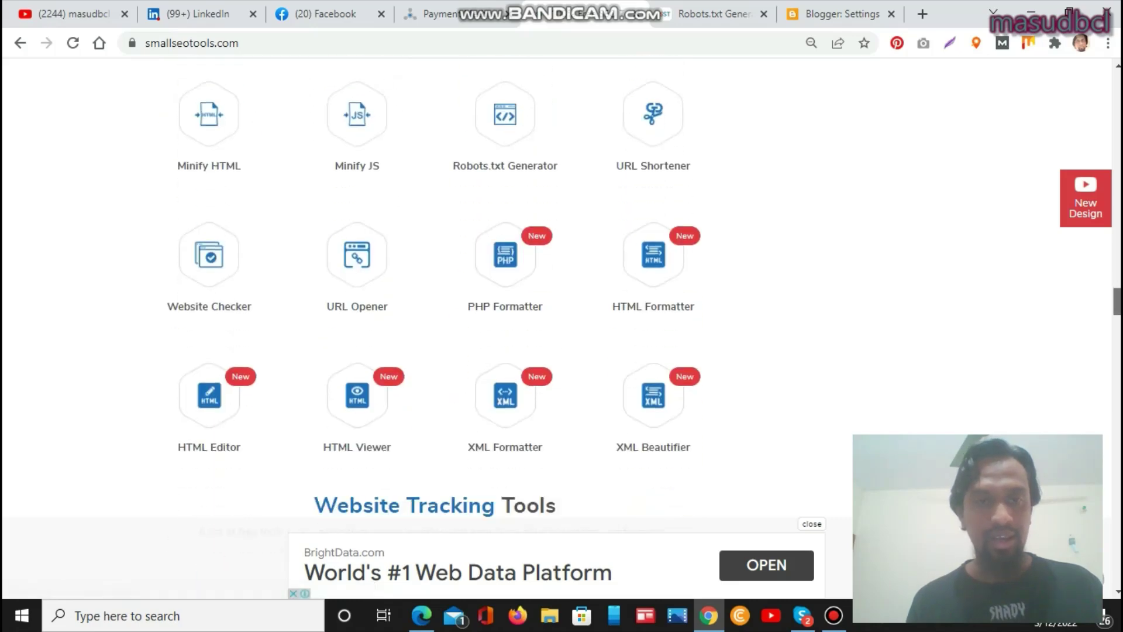
pyautogui.scroll(-5, 482, 305)
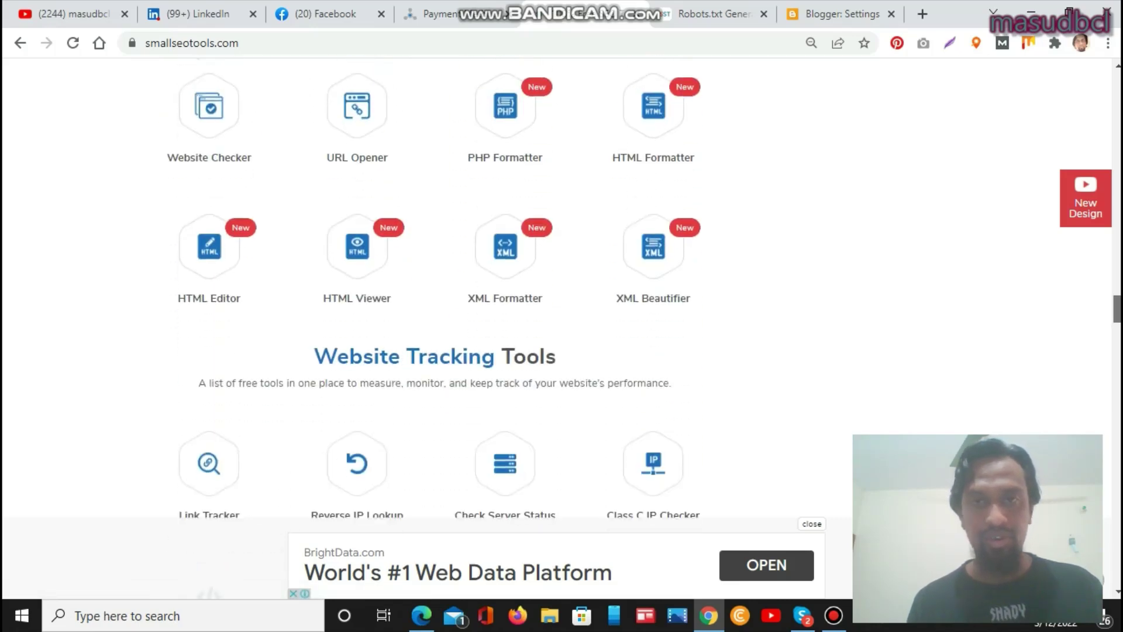
pyautogui.scroll(6, 439, 287)
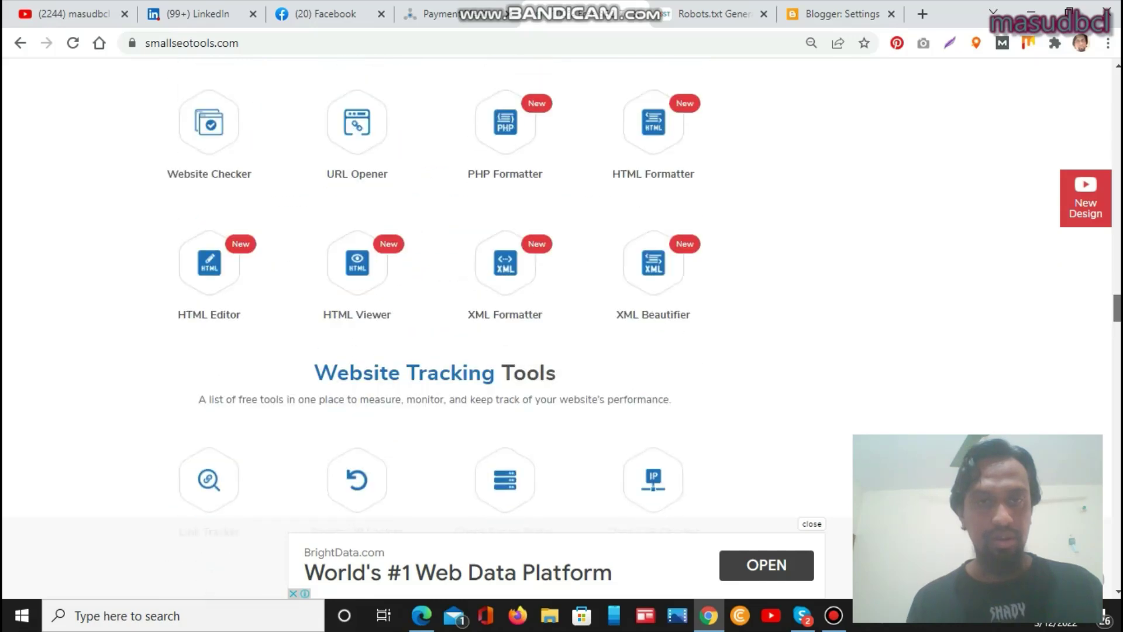
pyautogui.moveTo(1117, 308); pyautogui.dragTo(1115, 222)
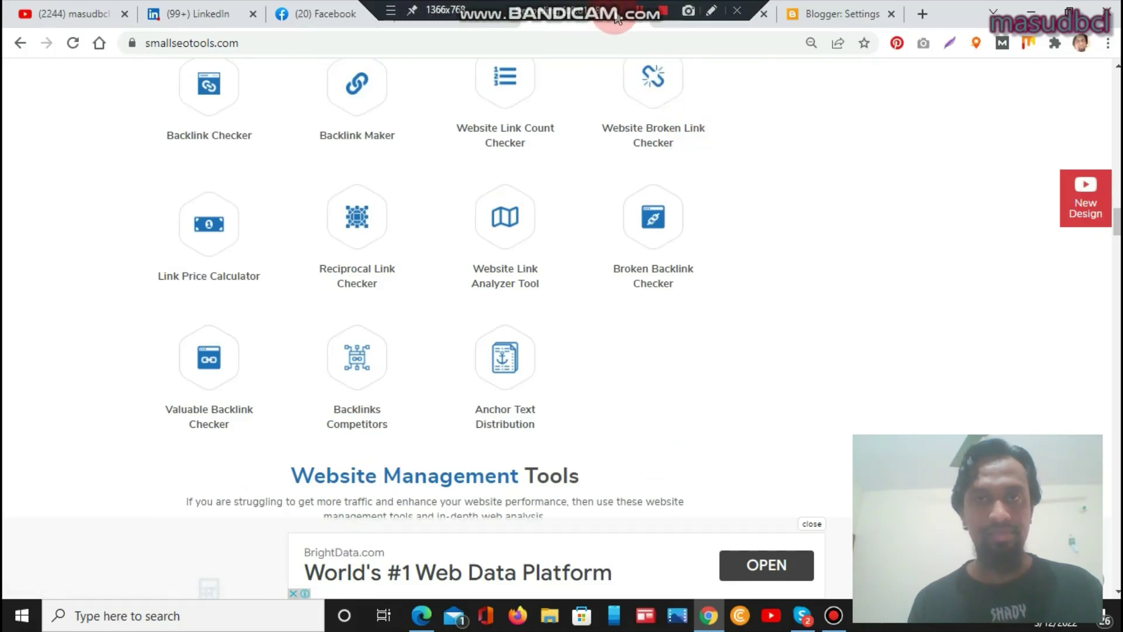
pyautogui.scroll(-10, 595, 268)
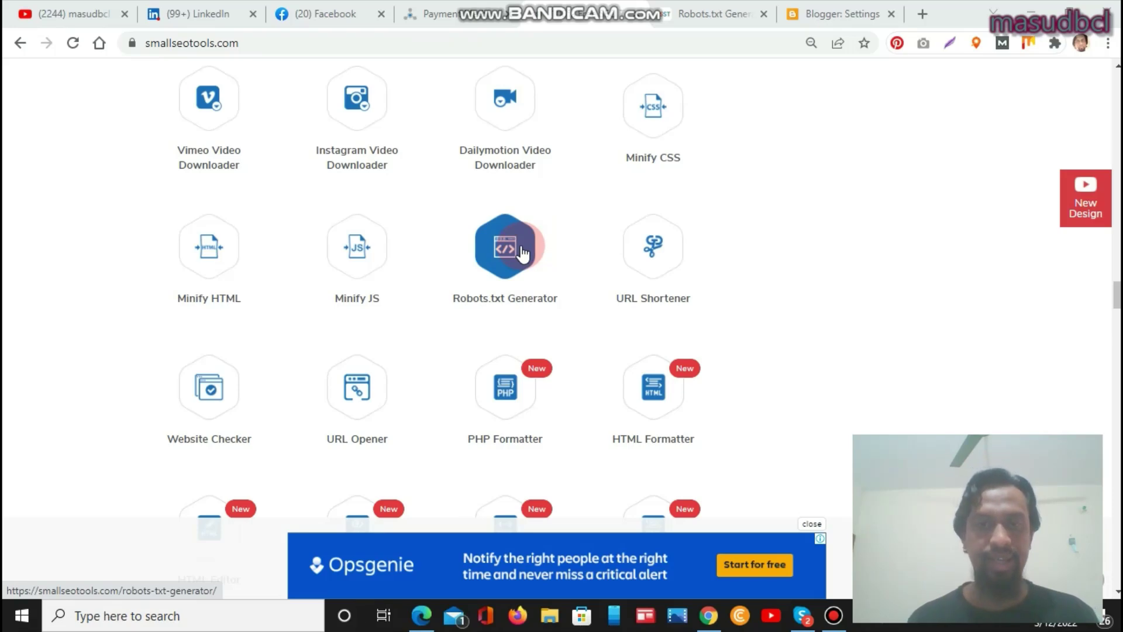
# Review the Keywords, BackLink and Website Management tool categories, ending back at the Robots.txt Generator
pyautogui.moveTo(1111, 300); pyautogui.dragTo(1115, 248)
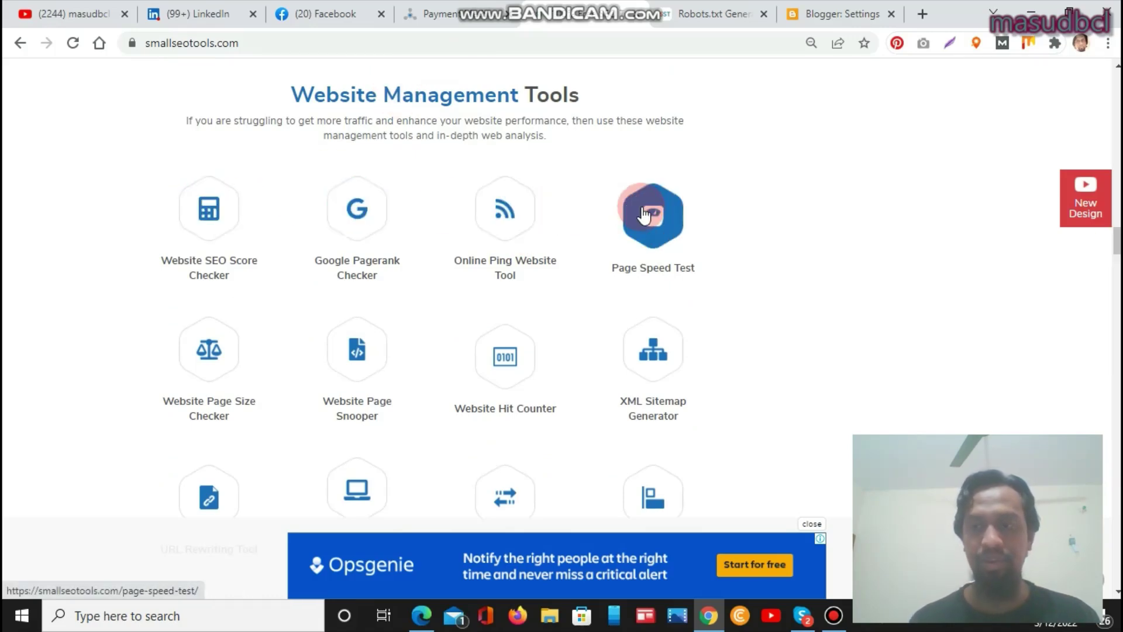
pyautogui.moveTo(1116, 237); pyautogui.dragTo(1116, 217)
pyautogui.scroll(4, 740, 272)
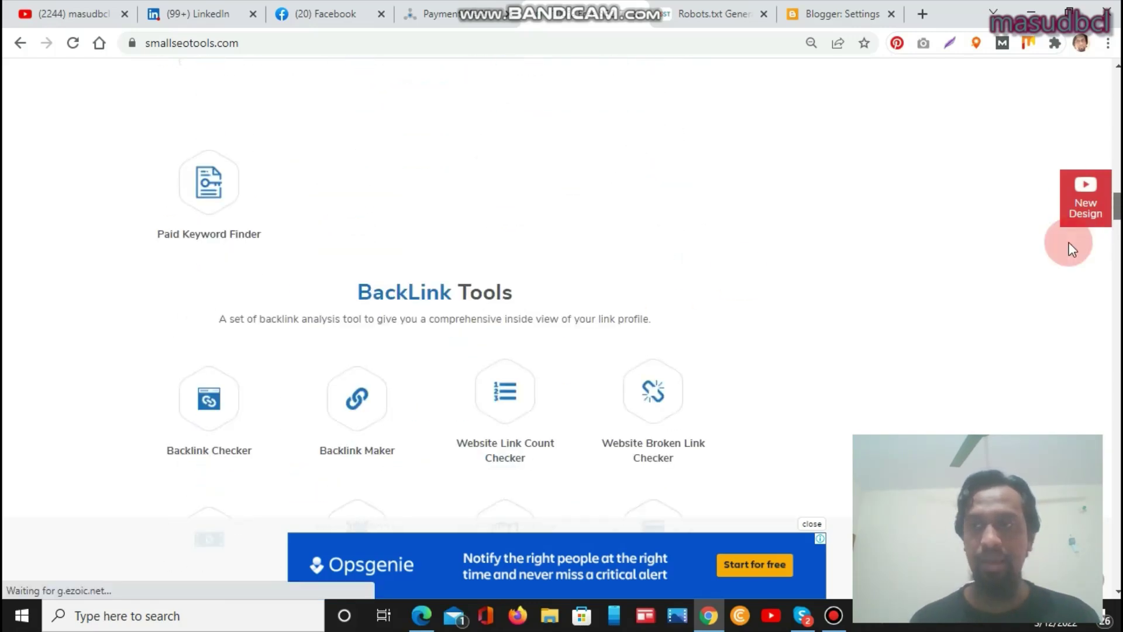
pyautogui.scroll(-4, 1059, 234)
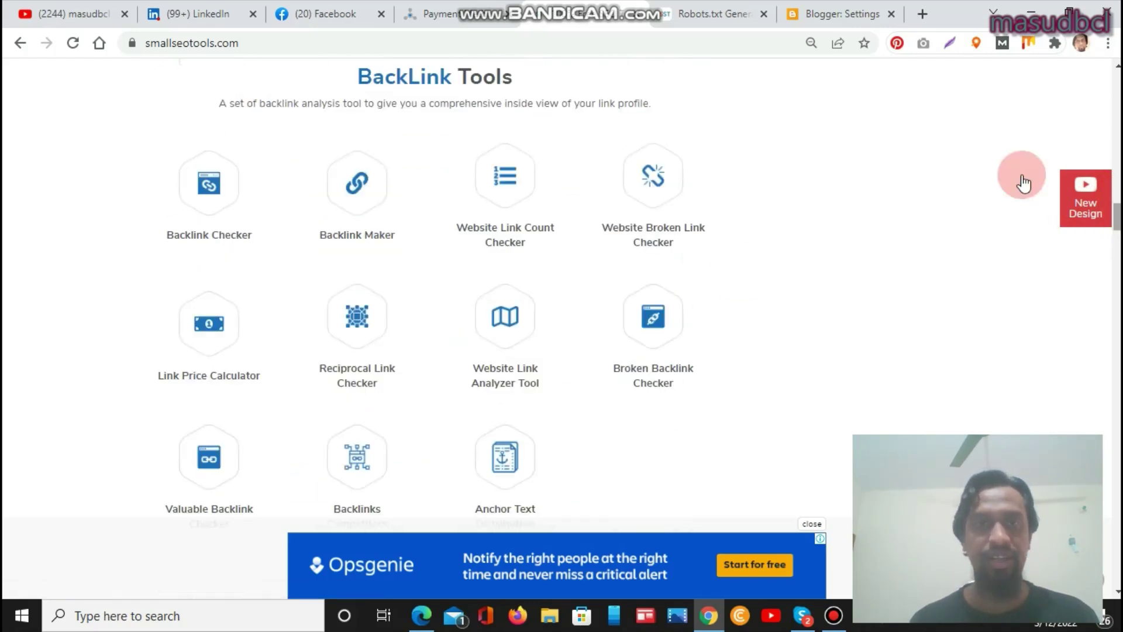
pyautogui.click(1036, 108)
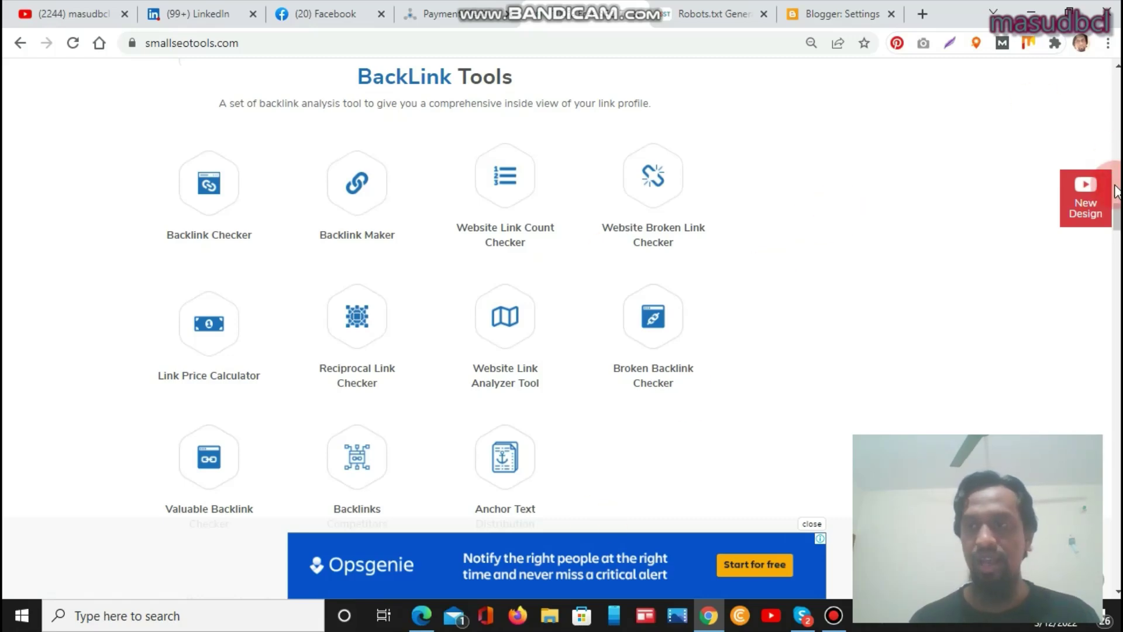
pyautogui.scroll(15, 431, 313)
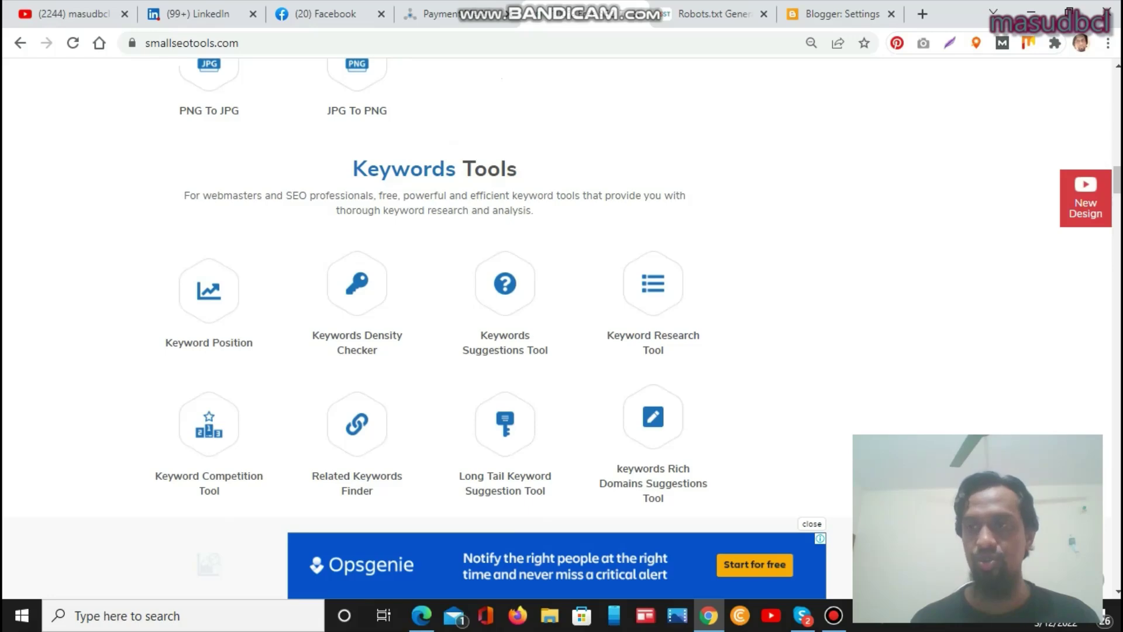
pyautogui.scroll(-15, 431, 313)
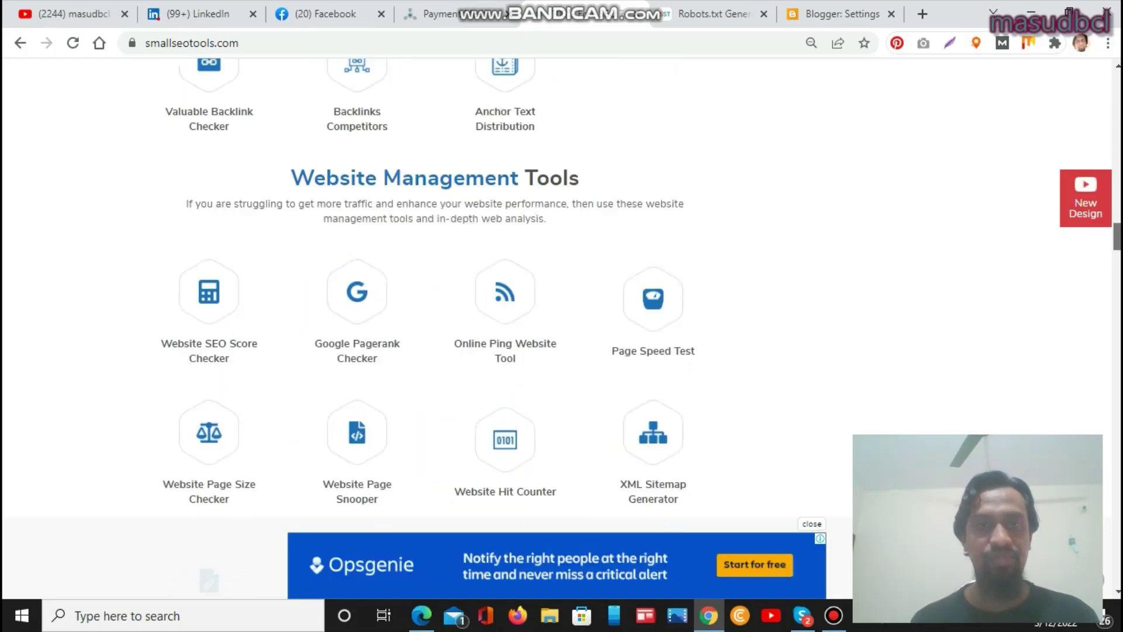
pyautogui.scroll(-10, 431, 328)
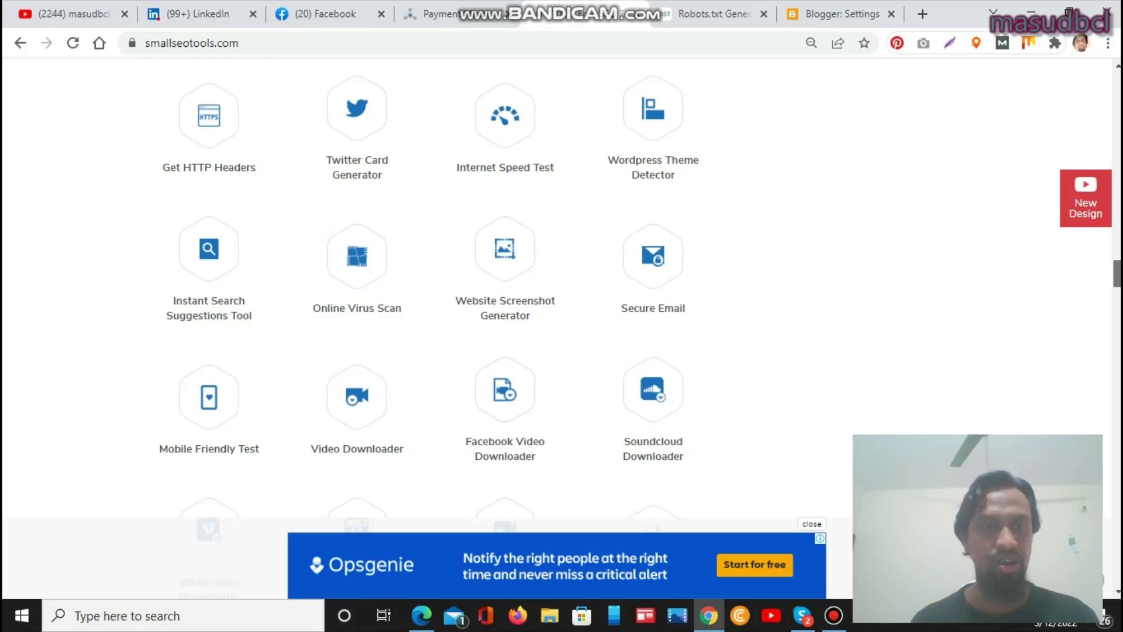
pyautogui.scroll(-2, 431, 328)
pyautogui.scroll(-4, 430, 327)
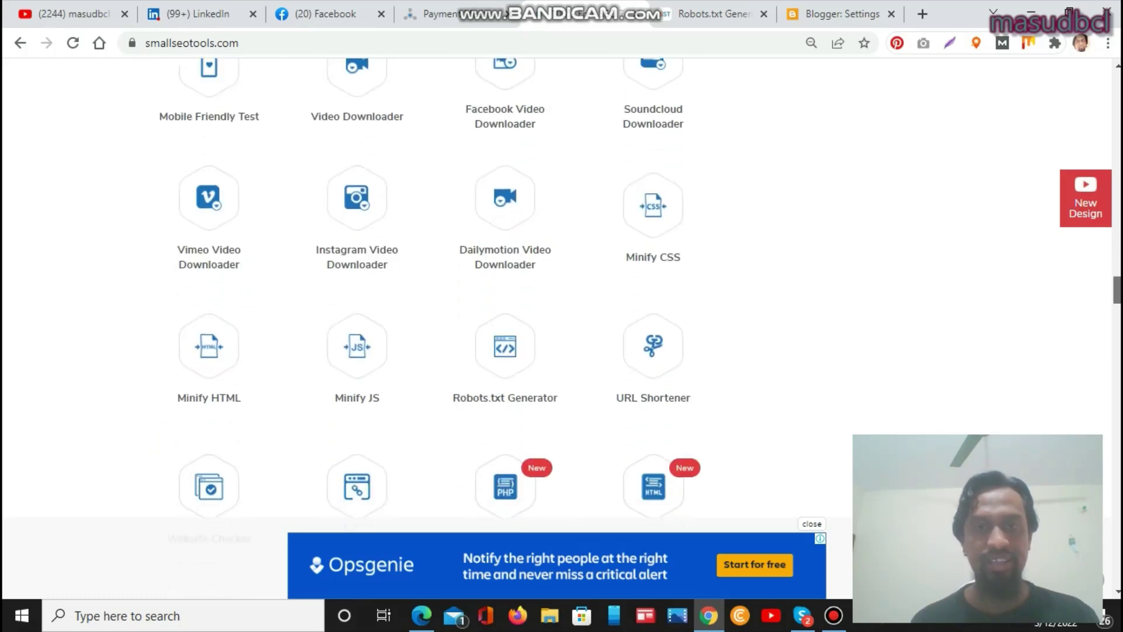
pyautogui.scroll(-2, 431, 328)
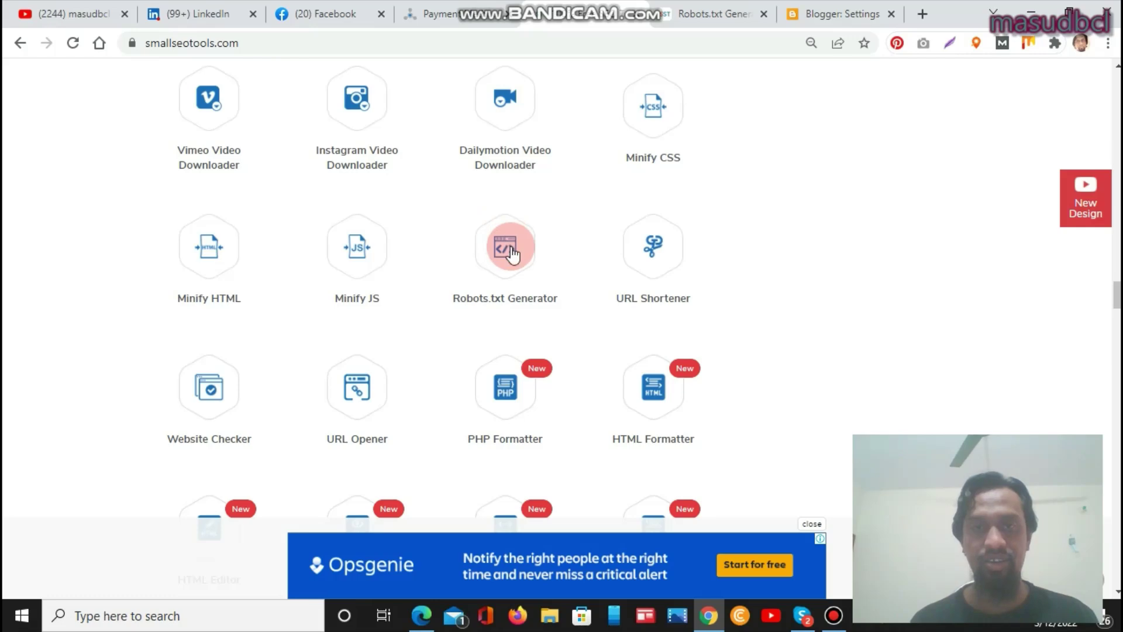
# In the Robots.txt Generator, set the default for all robots to Allowed and the crawl delay to Default - No Delay
pyautogui.click(715, 17)
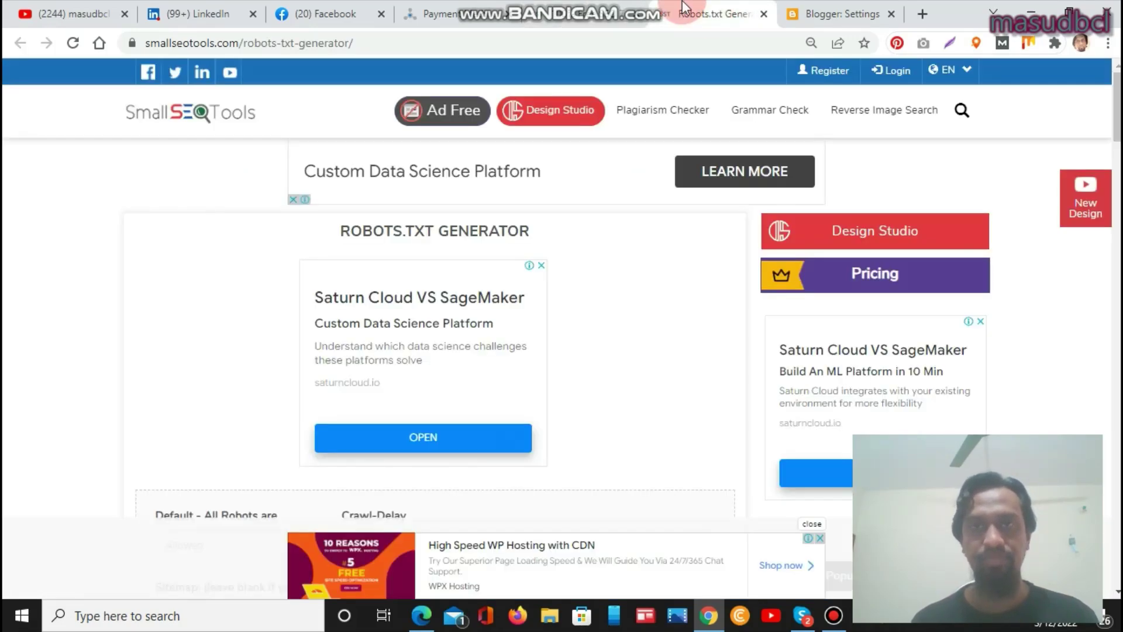
pyautogui.moveTo(625, 7)
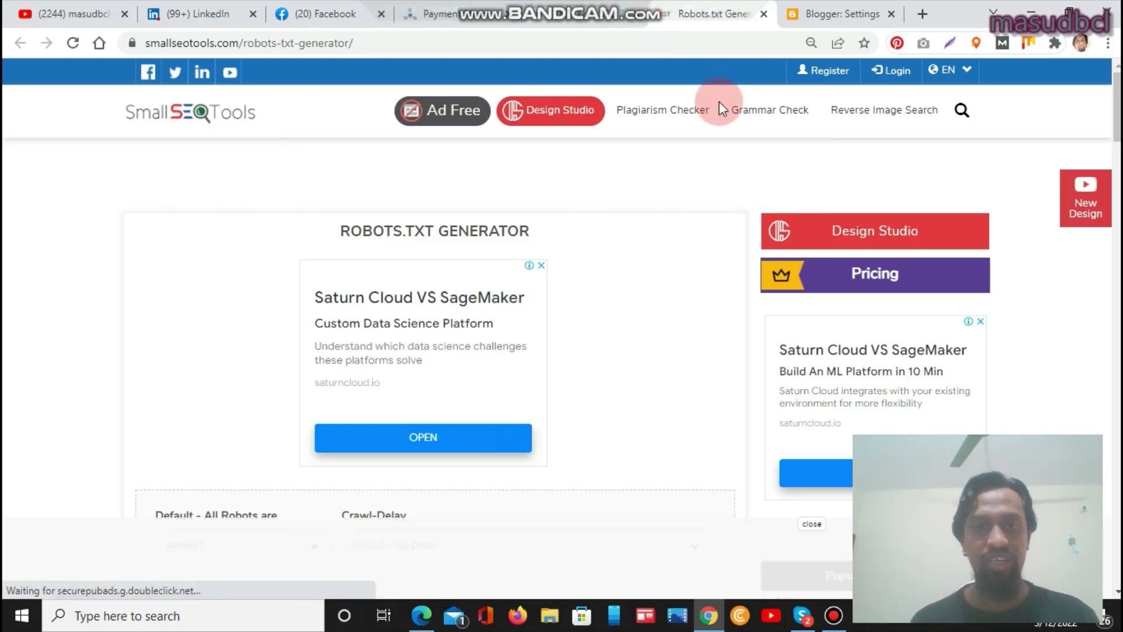
pyautogui.scroll(-2, 562, 293)
pyautogui.scroll(-3, 556, 285)
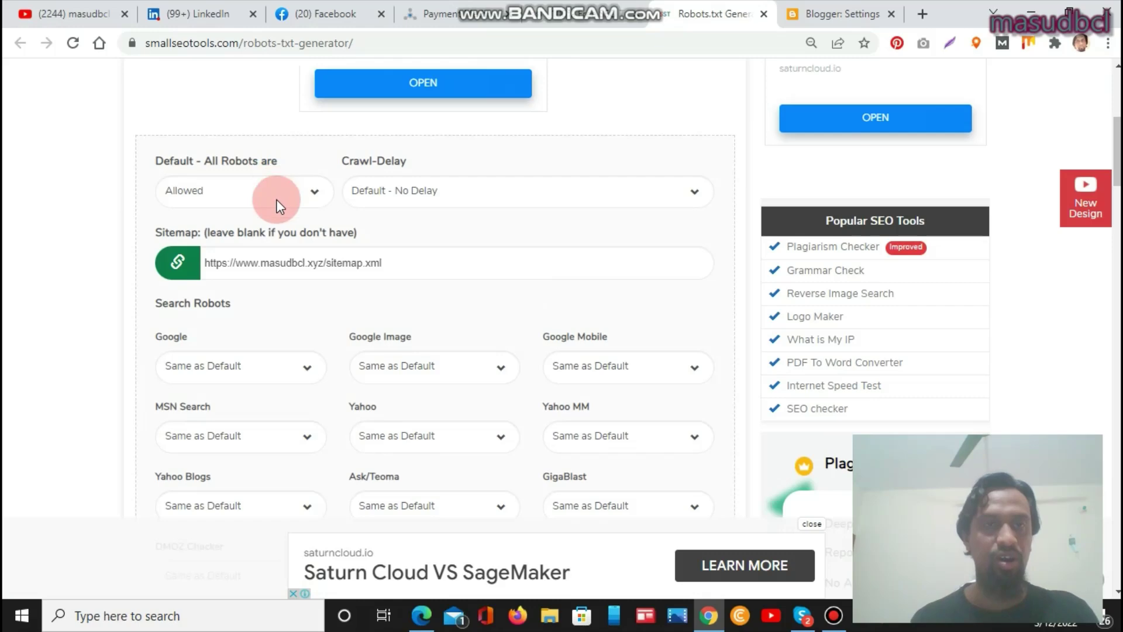
pyautogui.click(293, 191)
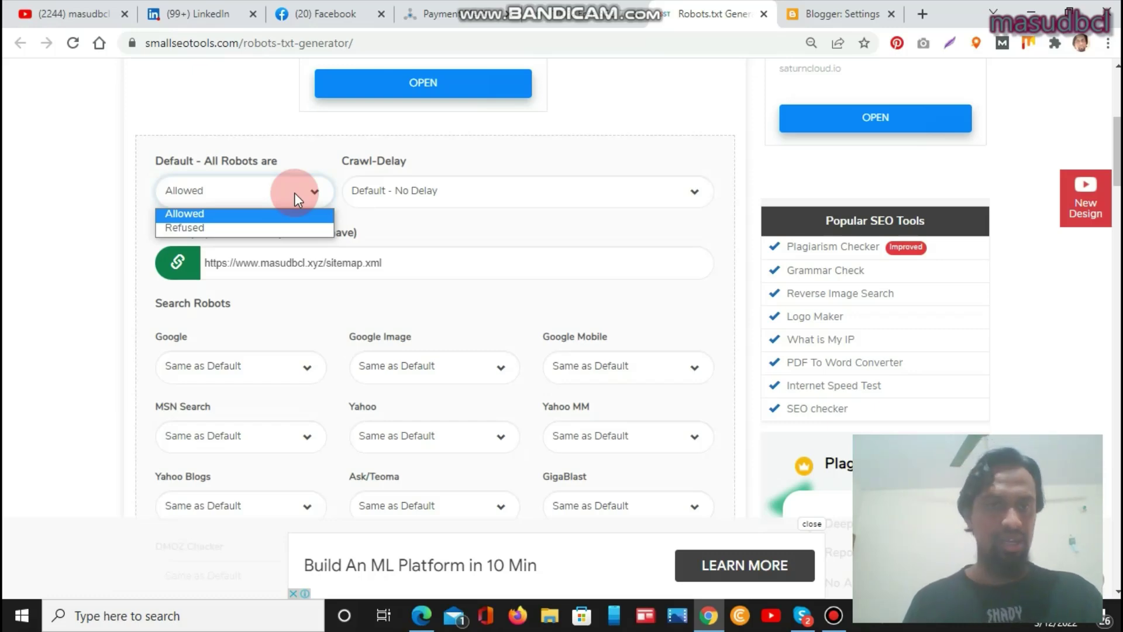
pyautogui.click(291, 216)
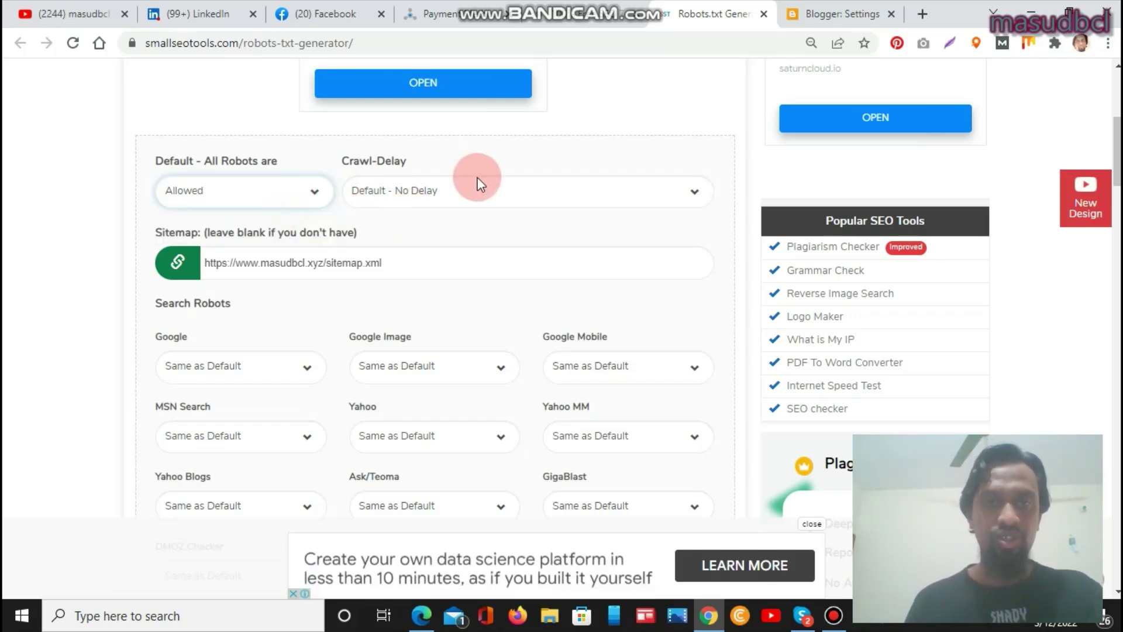
pyautogui.click(474, 196)
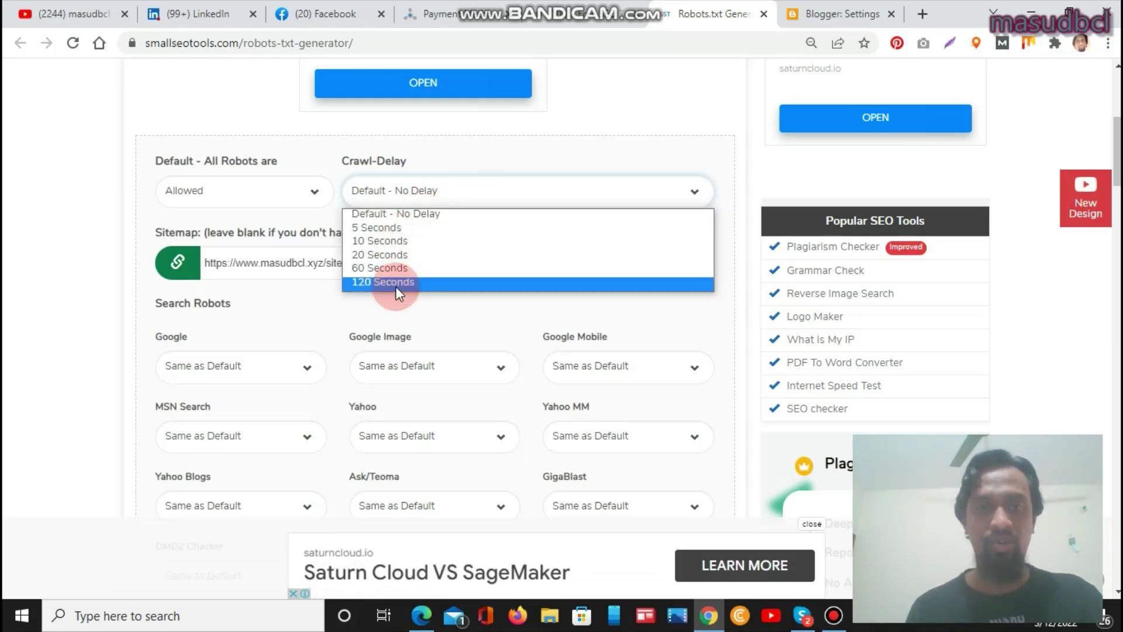
pyautogui.click(412, 215)
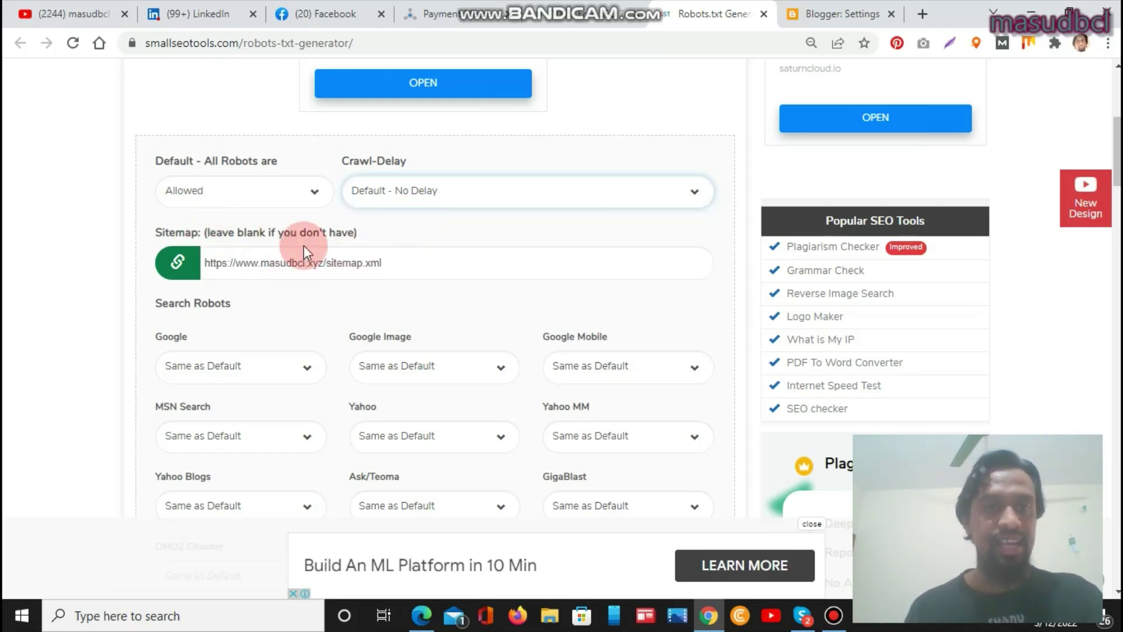
# Check the sitemap URL, the settings for each search robot and the restricted directories in the generator form
pyautogui.click(389, 261)
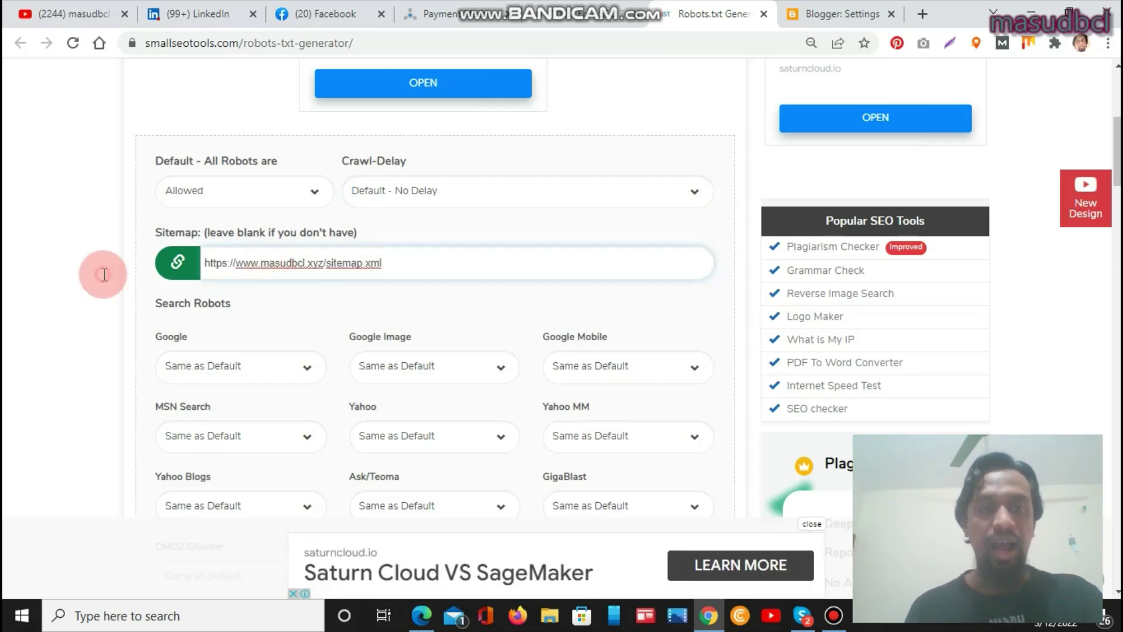
pyautogui.click(304, 263)
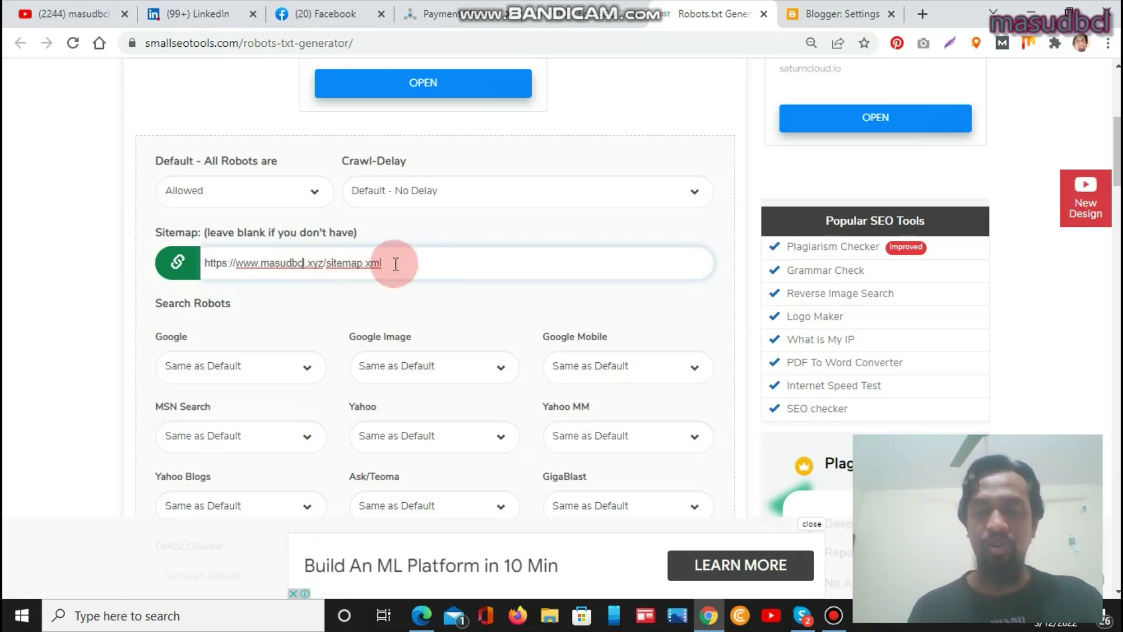
pyautogui.scroll(-3, 877, 330)
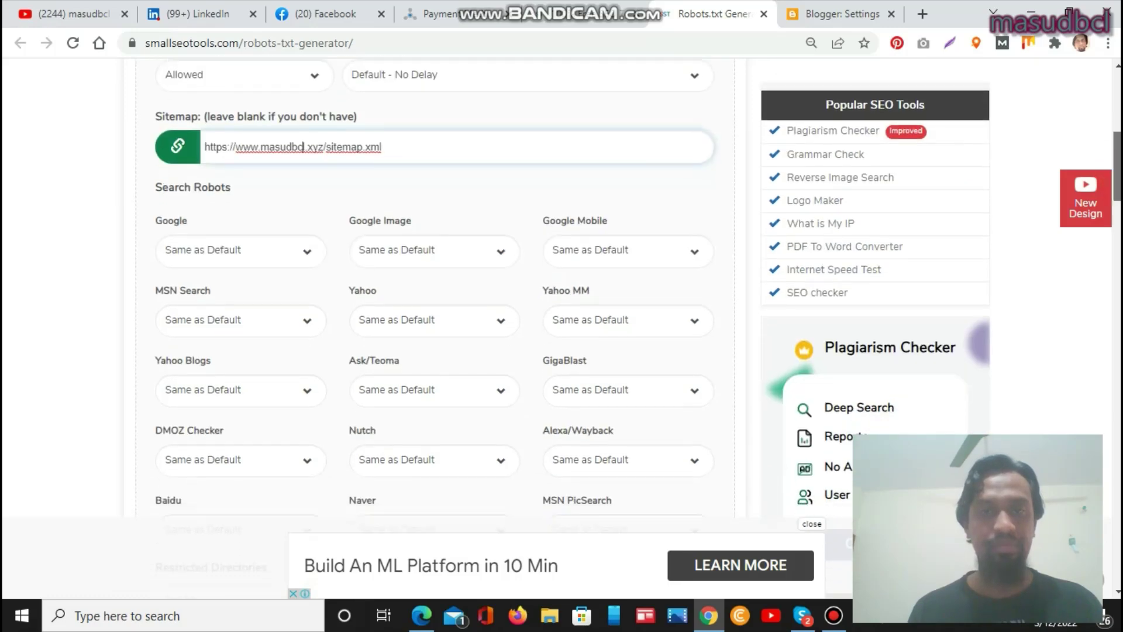
pyautogui.scroll(-1, 597, 266)
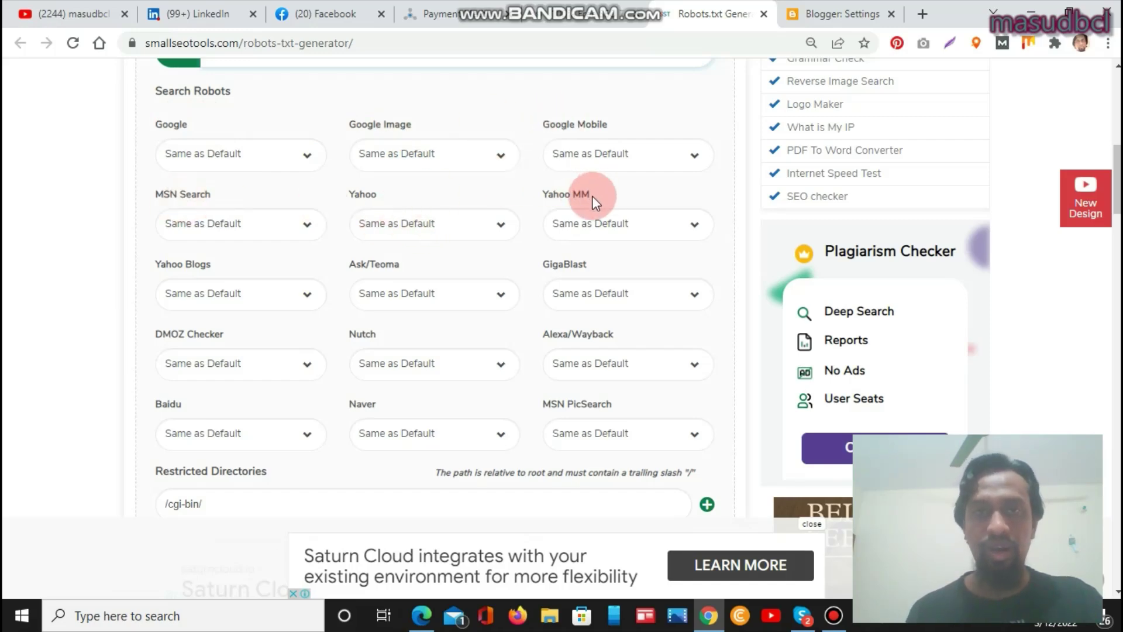
pyautogui.moveTo(573, 4)
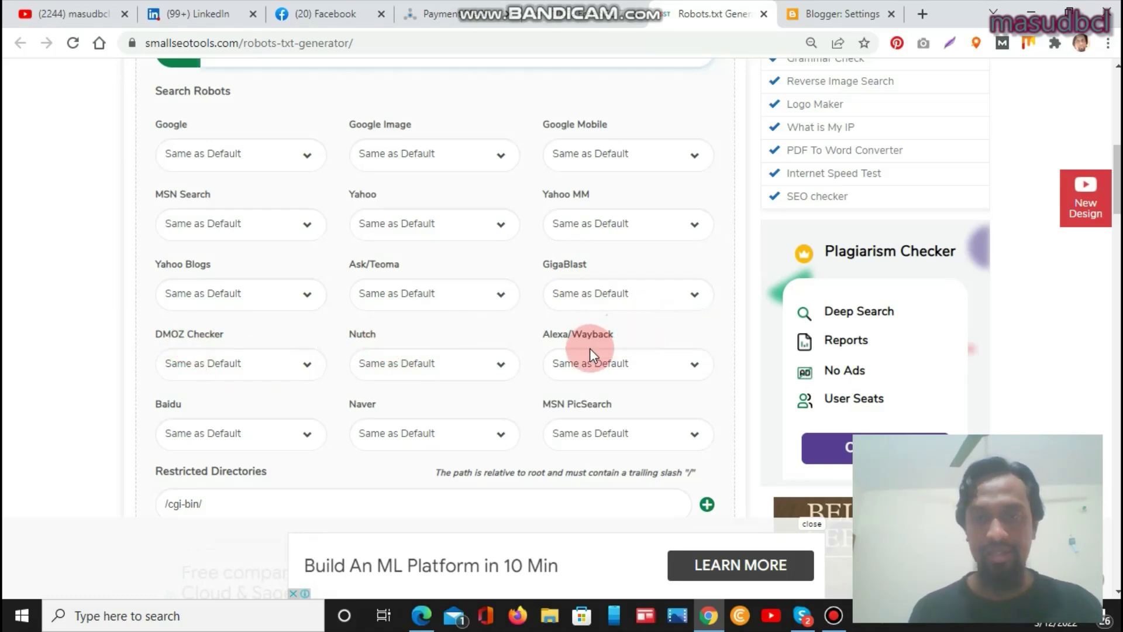
pyautogui.scroll(-3, 449, 308)
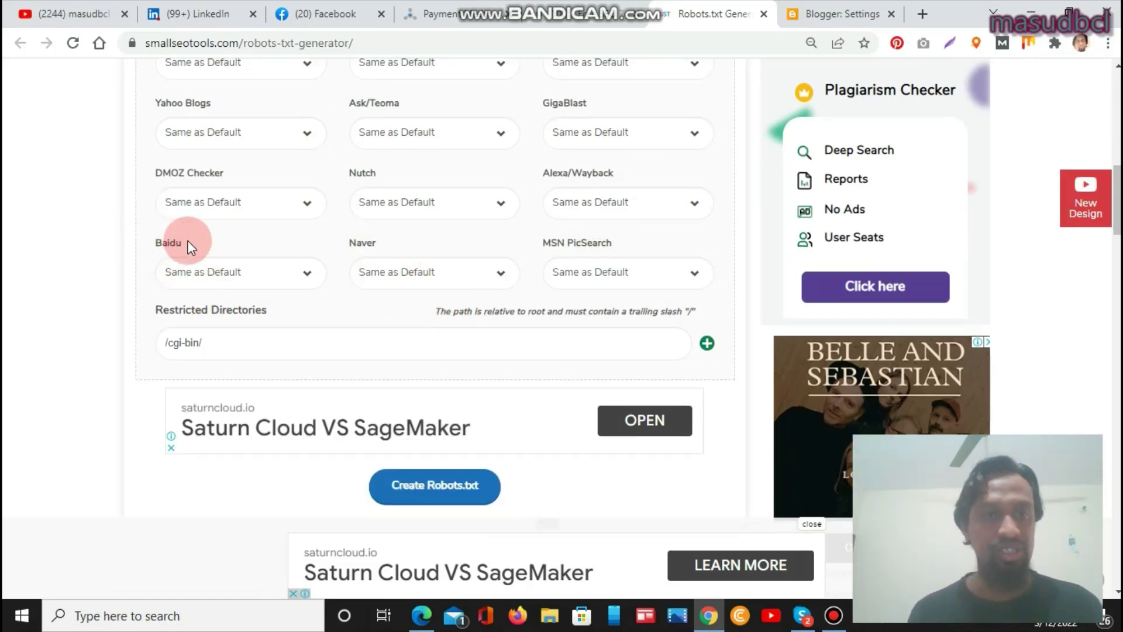
pyautogui.scroll(-2, 468, 258)
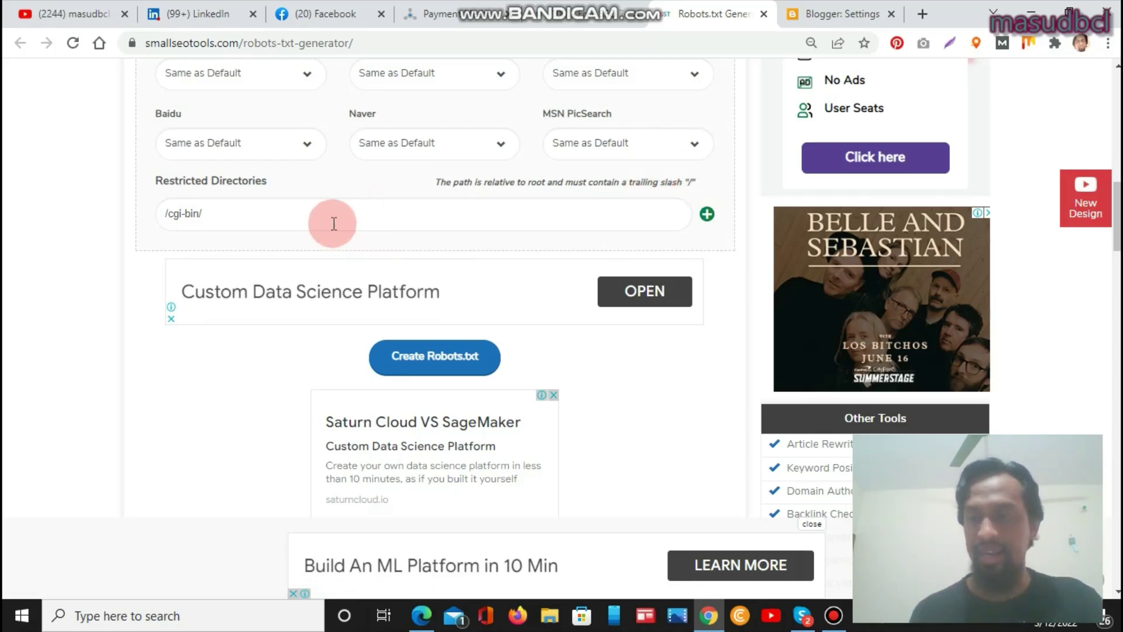
pyautogui.scroll(-2, 907, 310)
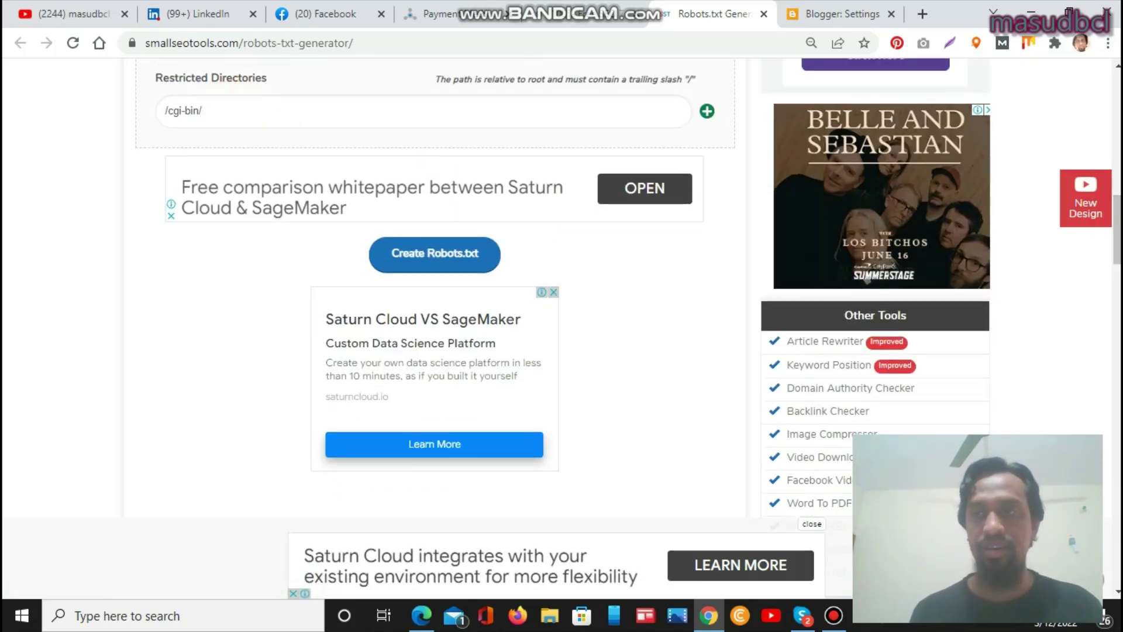
# Create the robots.txt file from the completed generator form
pyautogui.scroll(-1, 433, 293)
pyautogui.scroll(4, 488, 392)
pyautogui.click(489, 392)
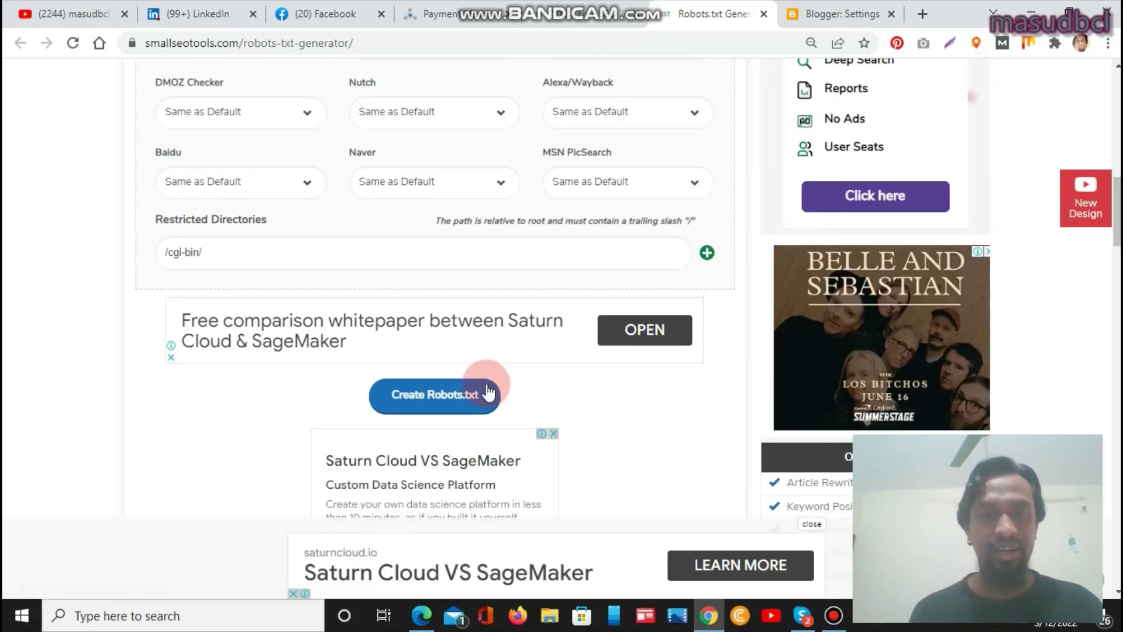
# Generate the robots.txt file with the sitemap.xml URL and select the entire generated text in the results
pyautogui.click(454, 401)
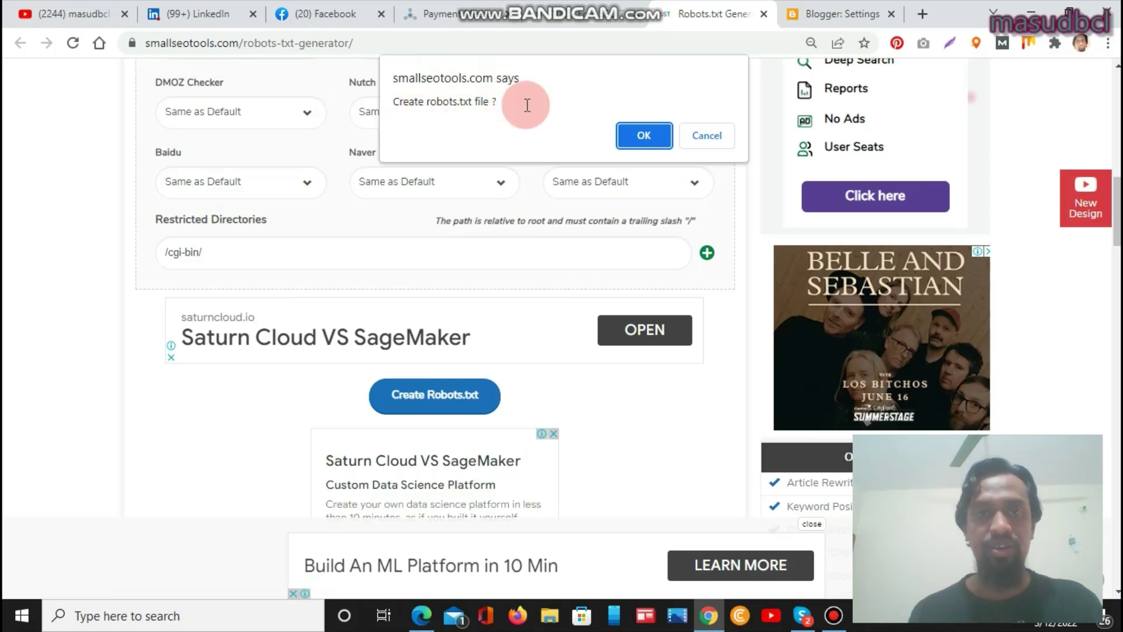
pyautogui.scroll(-7, 644, 131)
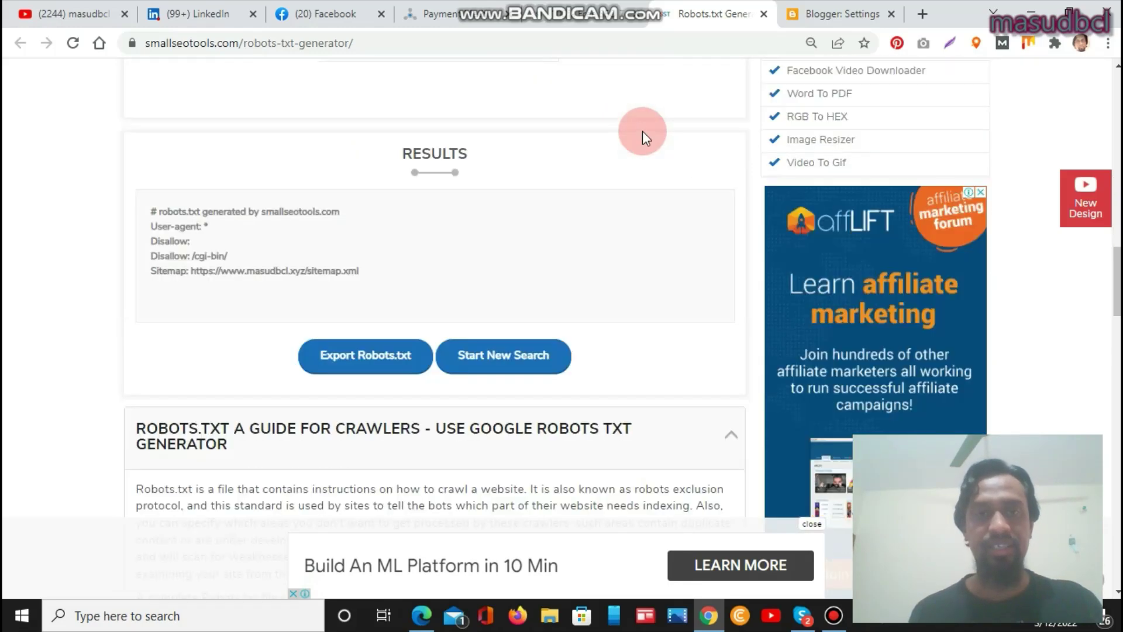
pyautogui.click(240, 211)
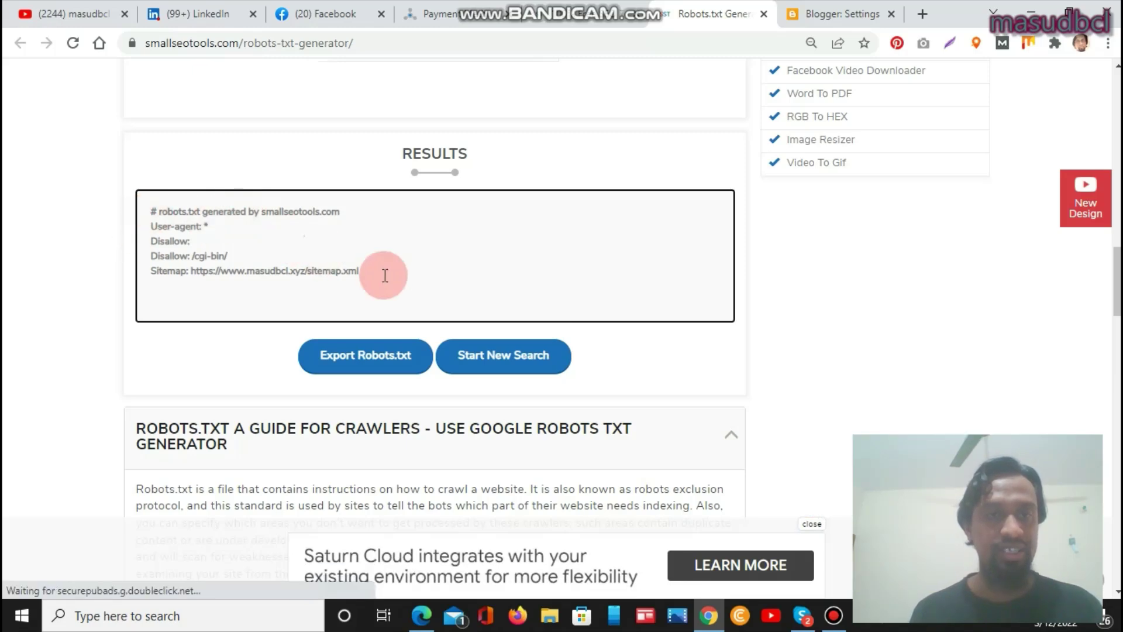
pyautogui.hotkey('ctrl', 'a')
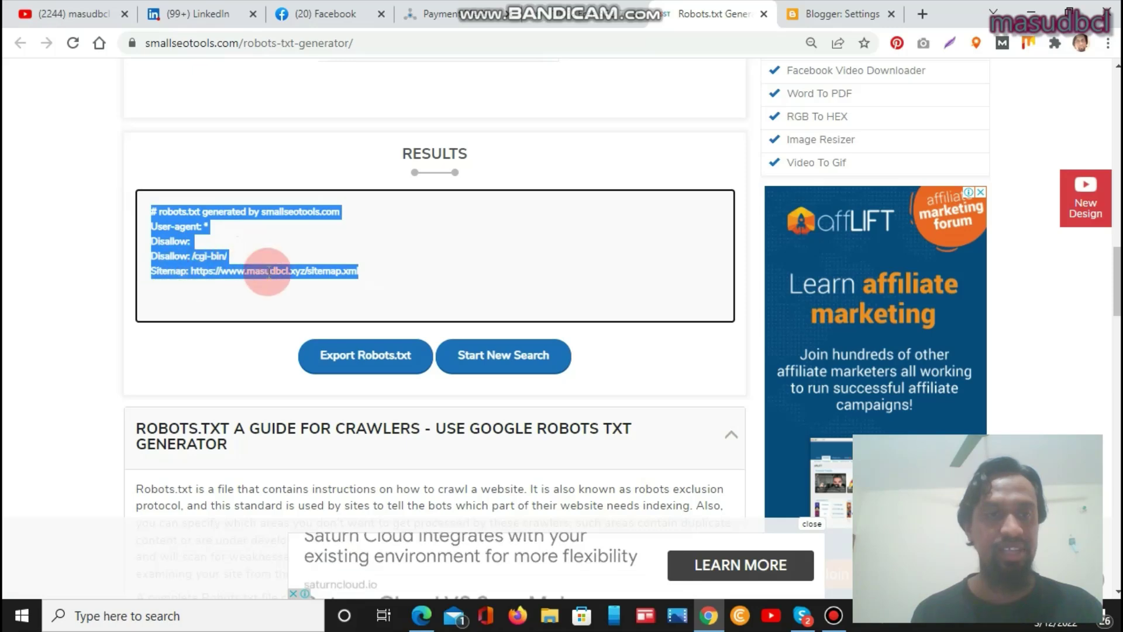
pyautogui.click(351, 265)
pyautogui.moveTo(371, 275); pyautogui.dragTo(152, 213)
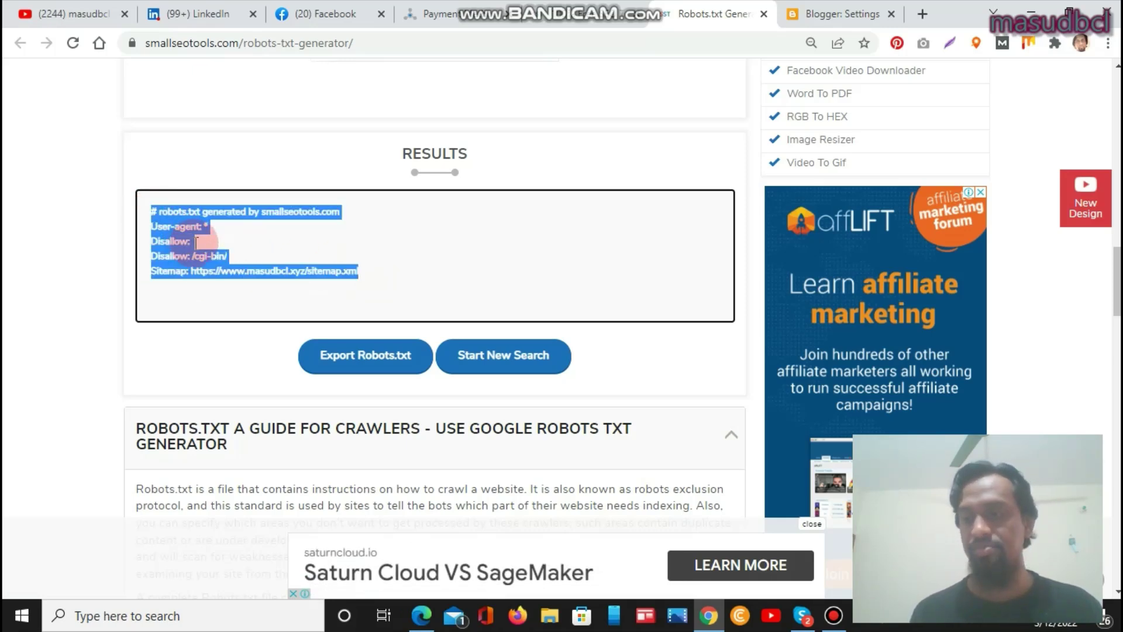
# Remove the /sitemap.xml path from the Sitemap URL in the generator form, keeping only the site's root address
pyautogui.moveTo(1118, 249); pyautogui.dragTo(1118, 151)
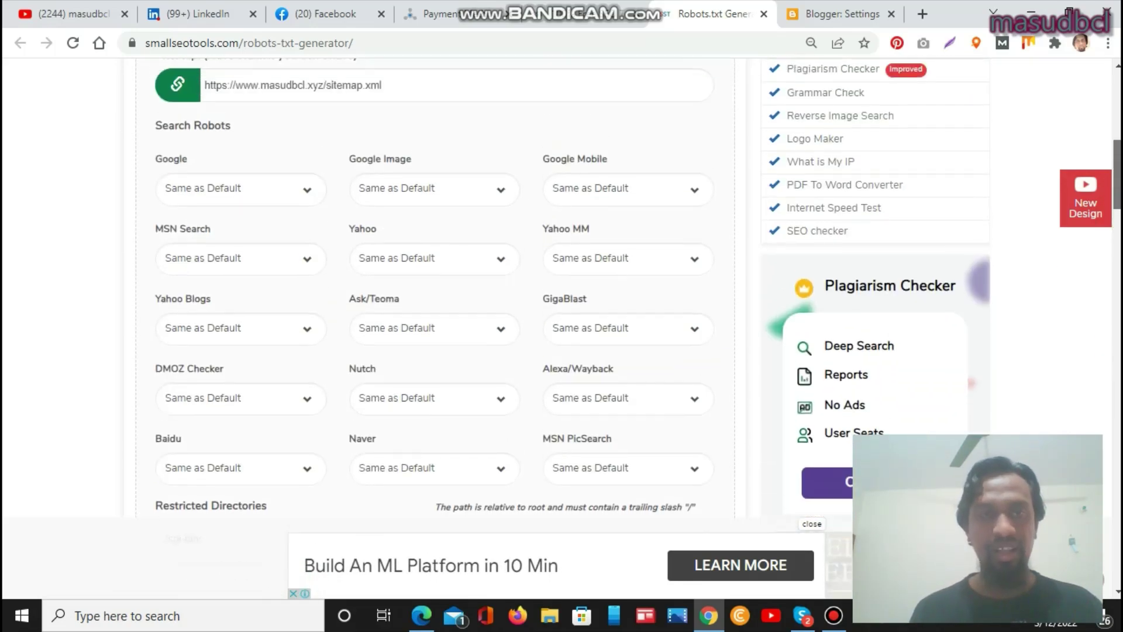
pyautogui.click(405, 84)
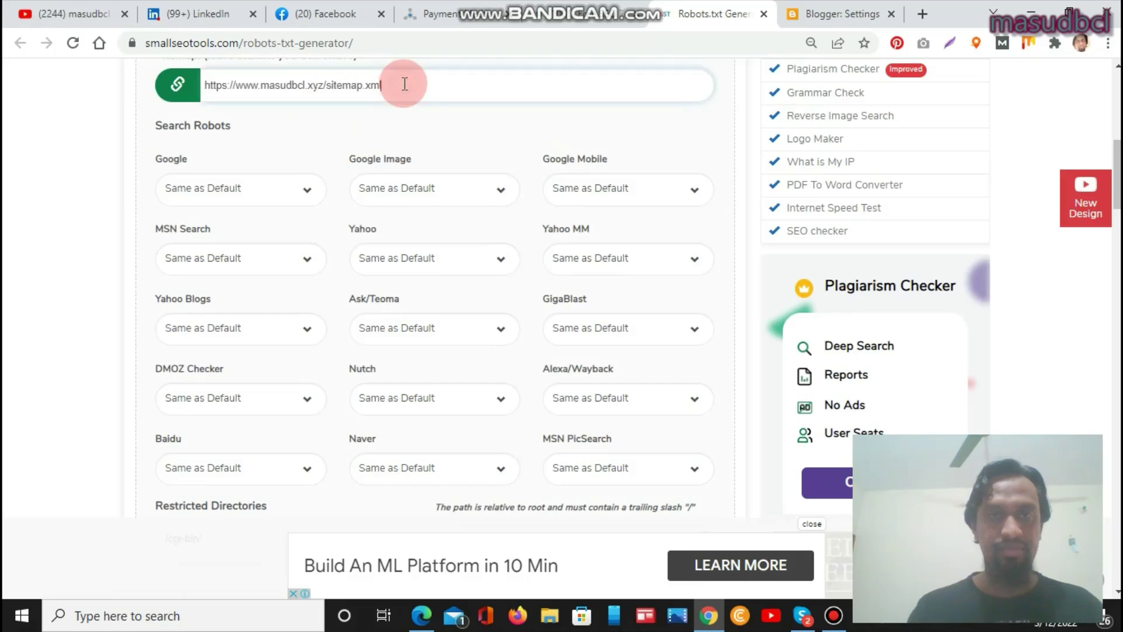
pyautogui.press('BackSpace')
pyautogui.press('BackSpace')
pyautogui.press('BackSpace')
pyautogui.press('BackSpace')
pyautogui.press('BackSpace')
pyautogui.press('BackSpace')
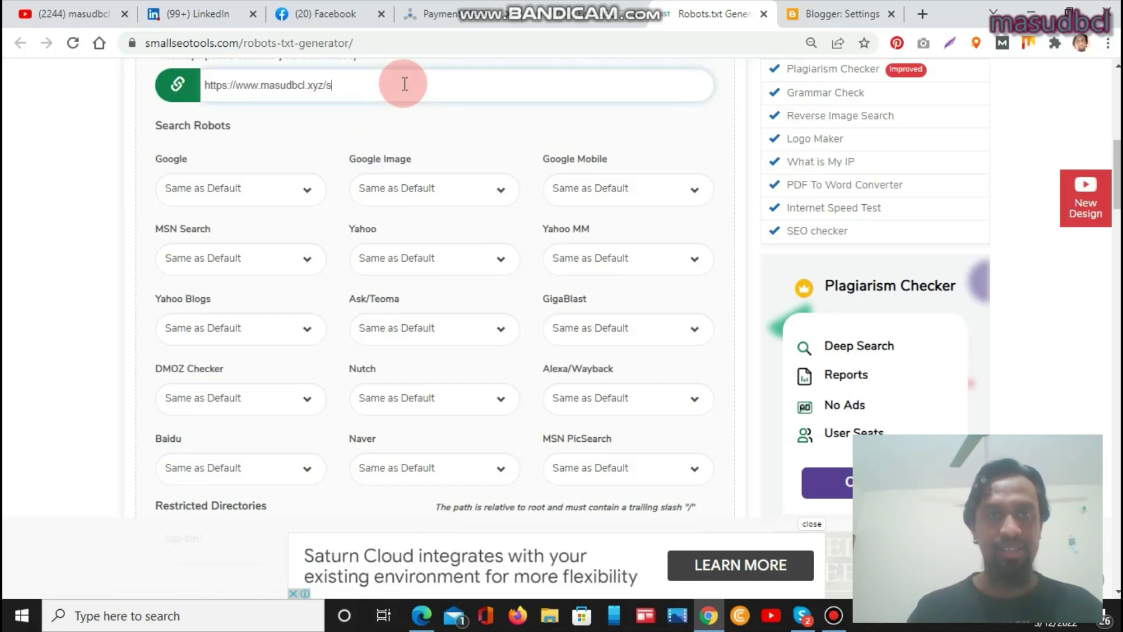
pyautogui.press('BackSpace')
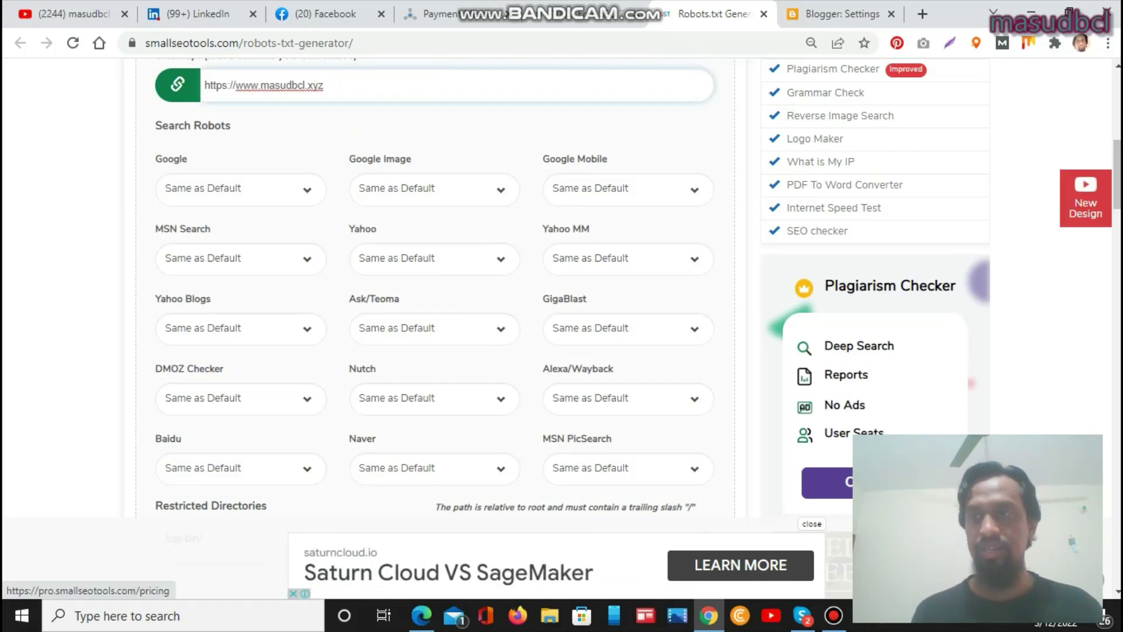
# Regenerate the robots.txt file with the shortened sitemap URL and check the Sitemap line in the results
pyautogui.scroll(-1, 814, 345)
pyautogui.scroll(-4, 814, 345)
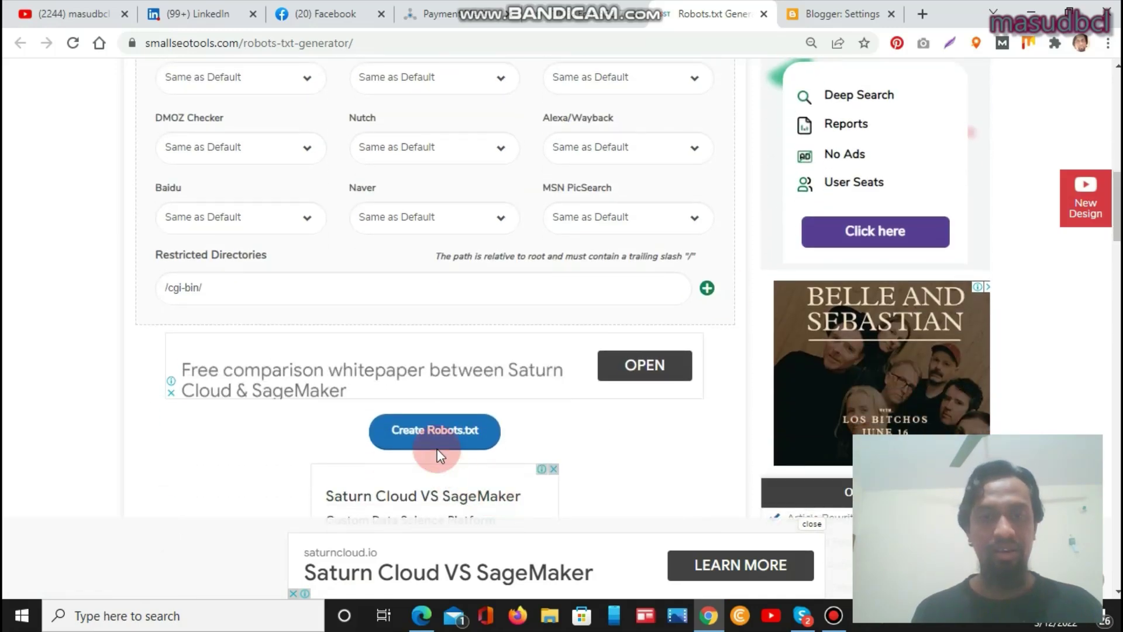
pyautogui.click(439, 439)
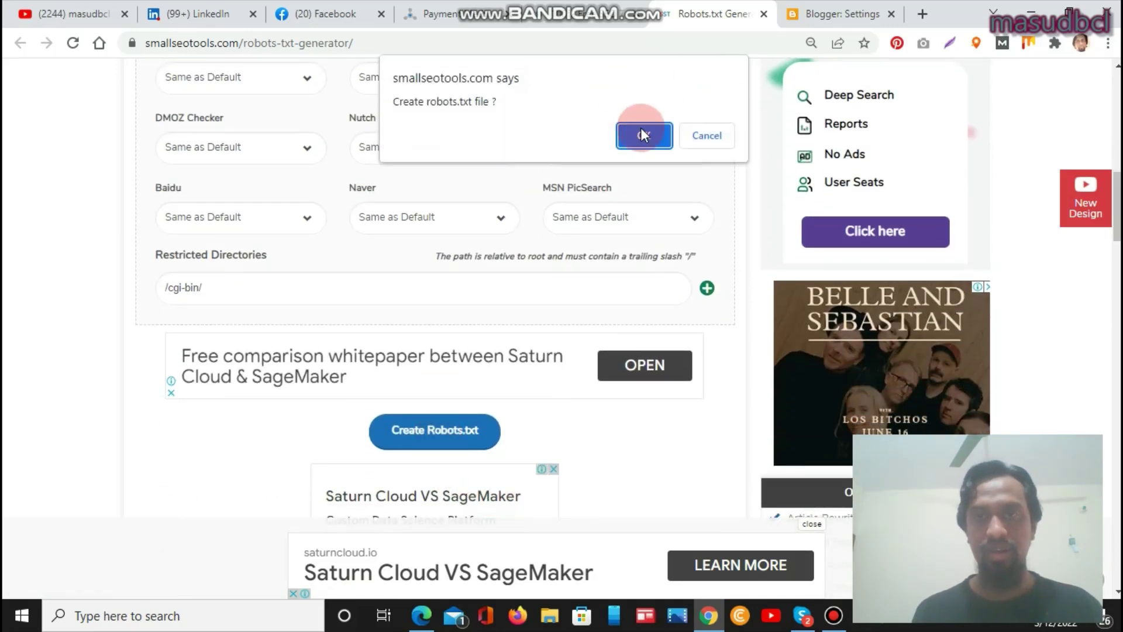
pyautogui.click(642, 134)
pyautogui.click(575, 121)
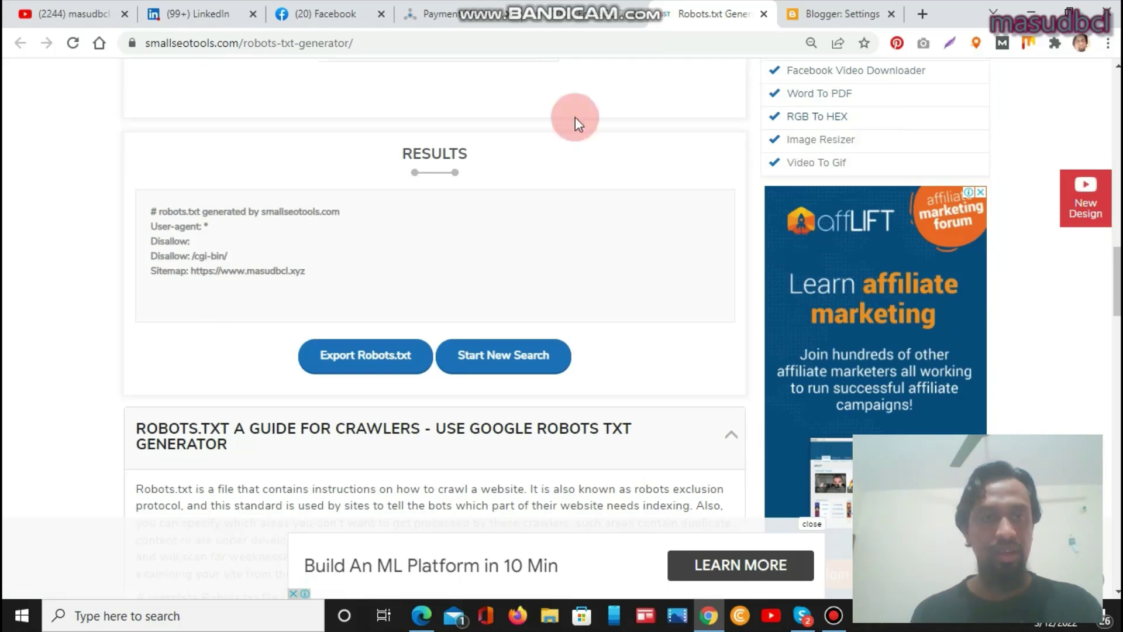
pyautogui.click(302, 272)
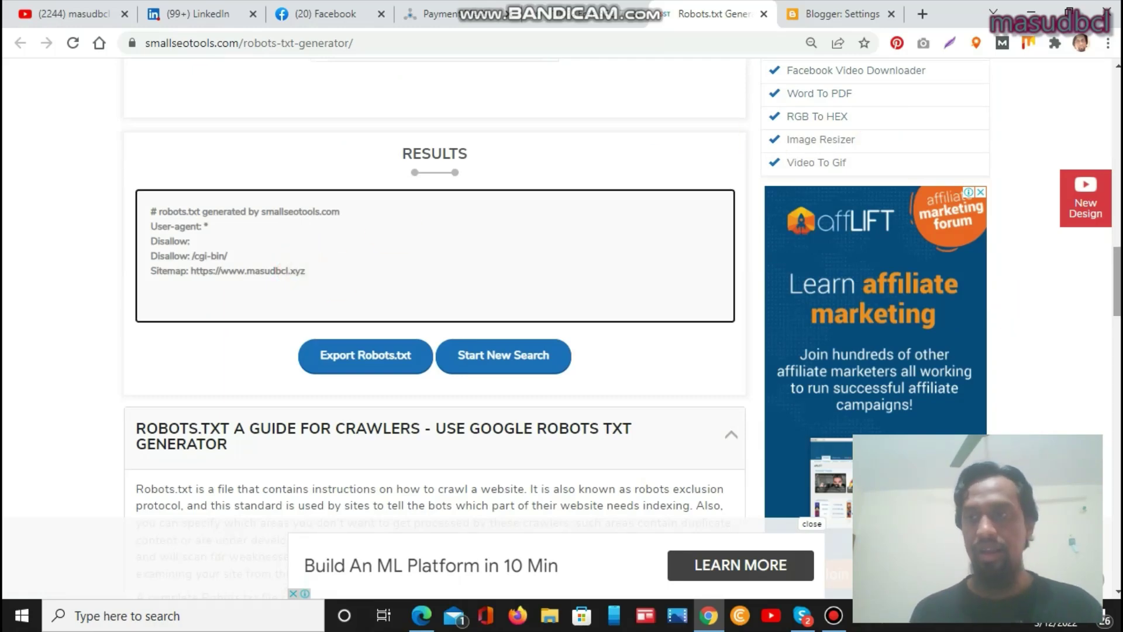
# Set the Google, Google Image and Google Mobile search robots to Allowed in the generator form
pyautogui.scroll(5, 1020, 310)
pyautogui.scroll(8, 435, 287)
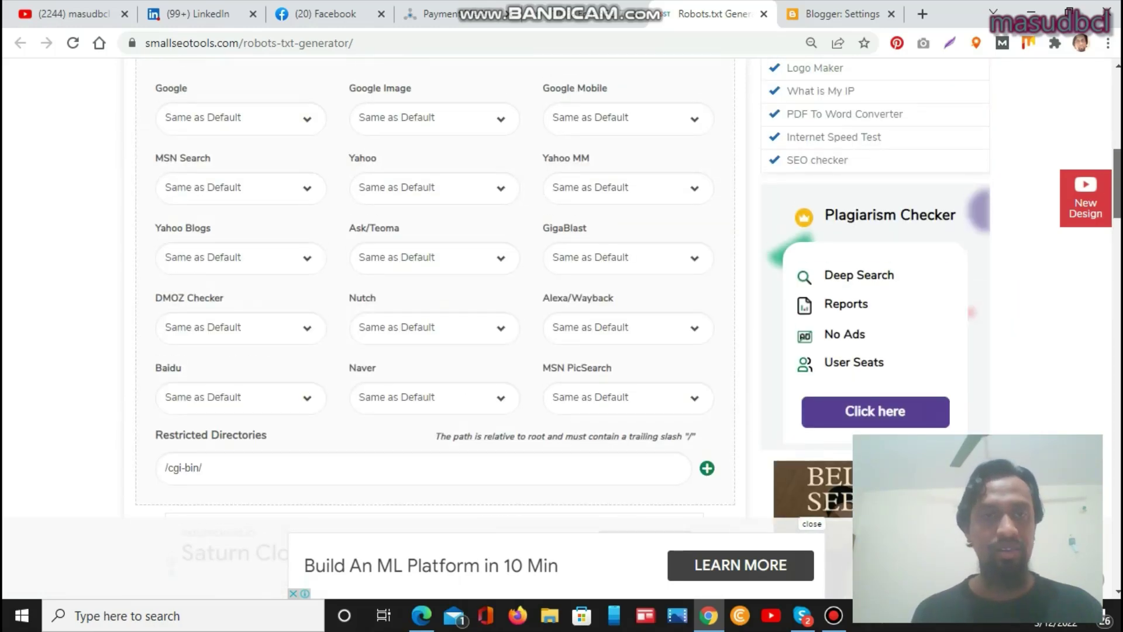
pyautogui.scroll(1, 431, 281)
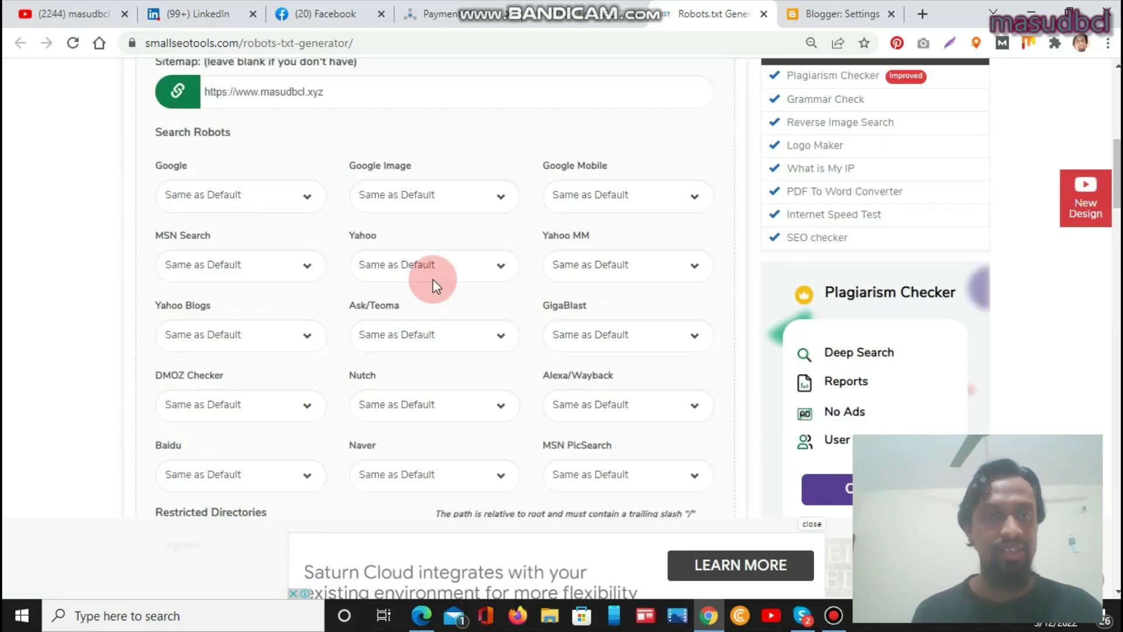
pyautogui.click(245, 221)
pyautogui.click(233, 230)
pyautogui.click(426, 190)
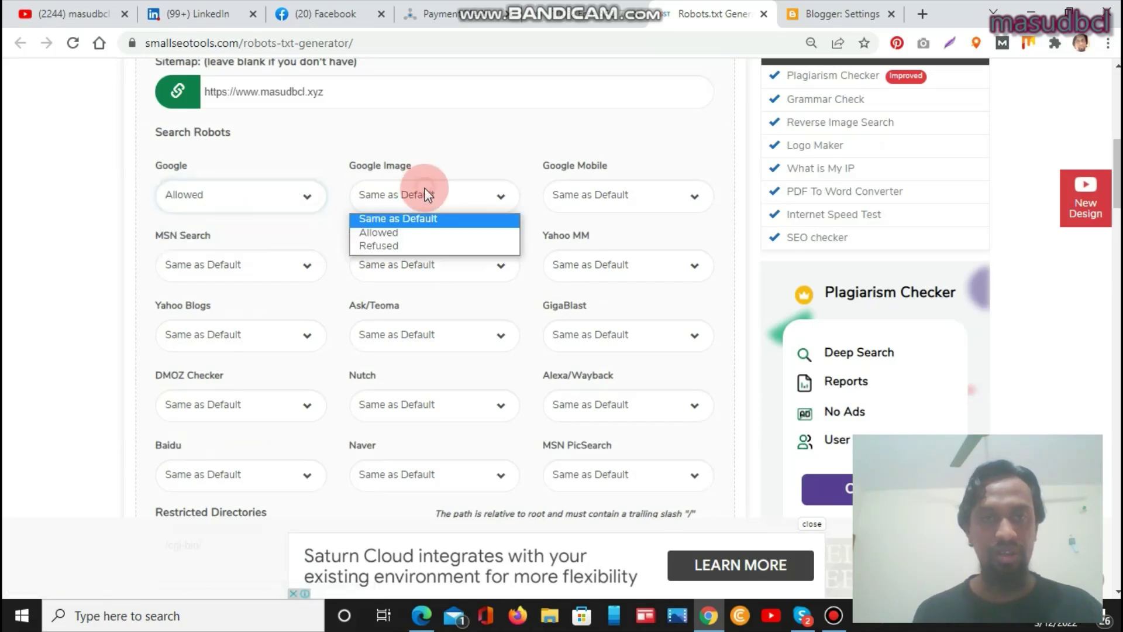
pyautogui.click(426, 233)
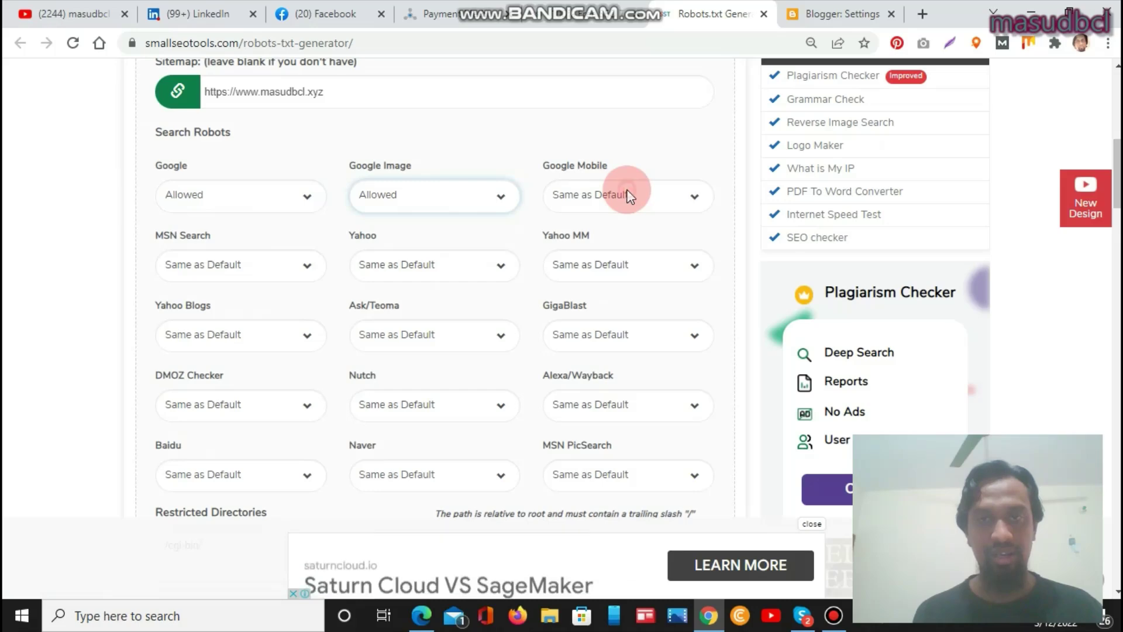
pyautogui.click(615, 195)
pyautogui.click(618, 236)
# Set the MSN Search, Yahoo and Yahoo MM search robots to Allowed
pyautogui.scroll(-2, 618, 239)
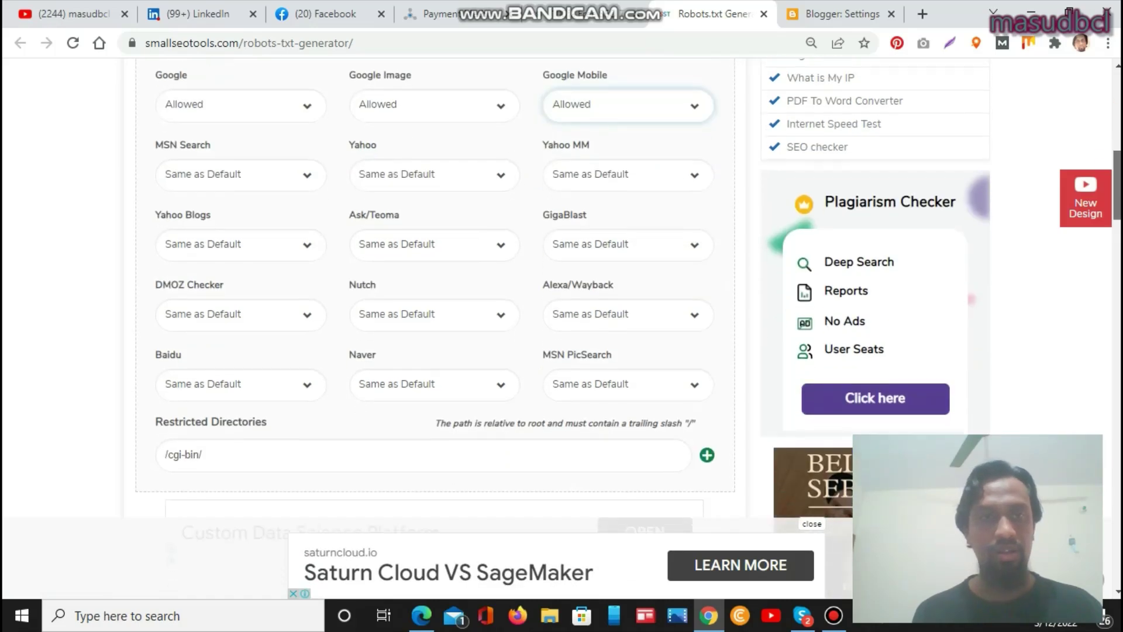
pyautogui.click(265, 186)
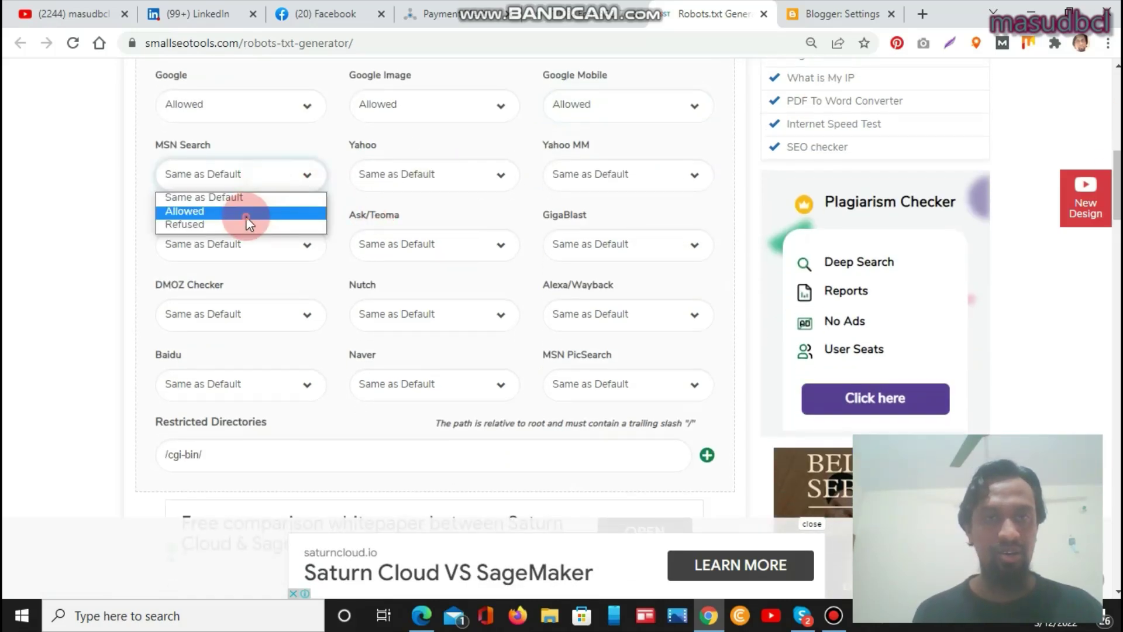
pyautogui.click(246, 215)
pyautogui.click(465, 179)
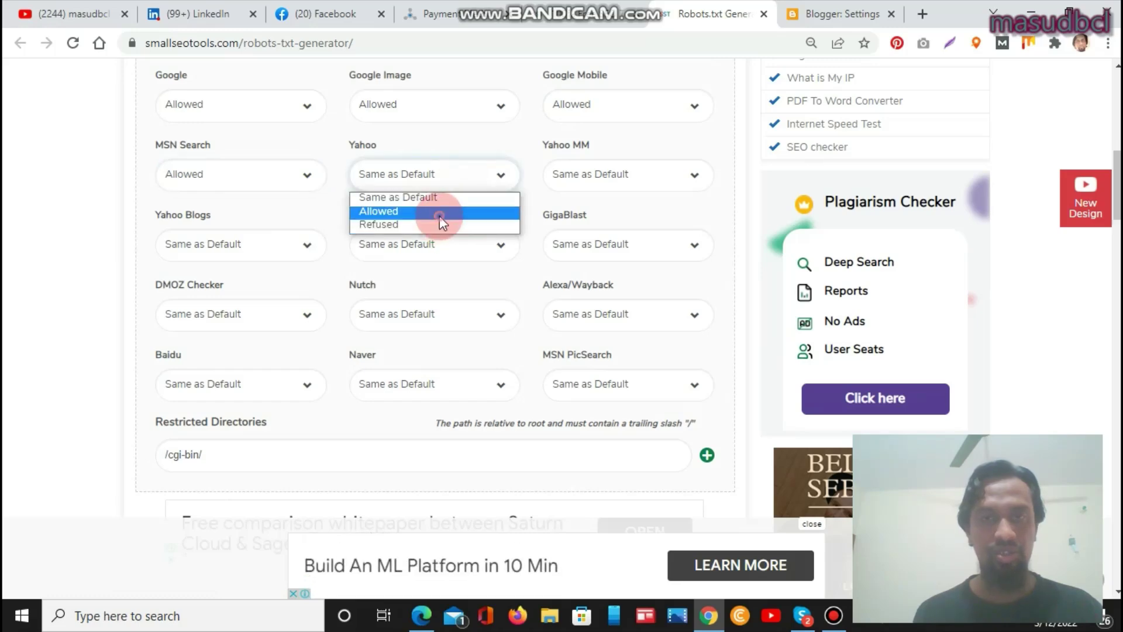
pyautogui.click(440, 214)
pyautogui.click(621, 184)
pyautogui.click(620, 210)
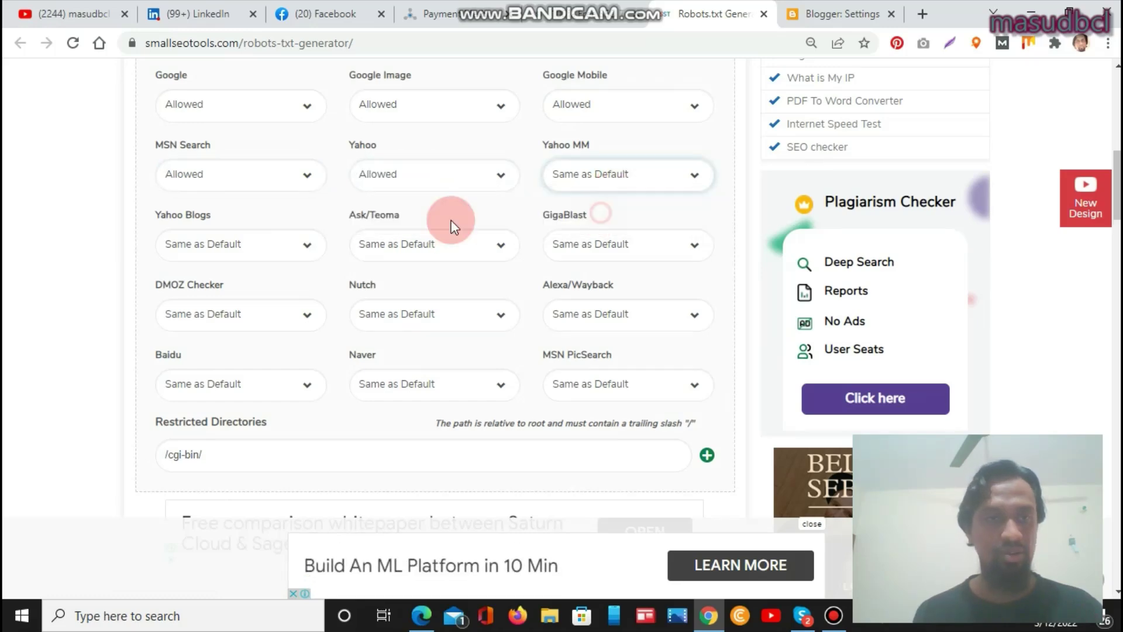
# Set the Yahoo Blogs, Ask/Teoma and GigaBlast search robots to Allowed
pyautogui.click(226, 241)
pyautogui.click(226, 280)
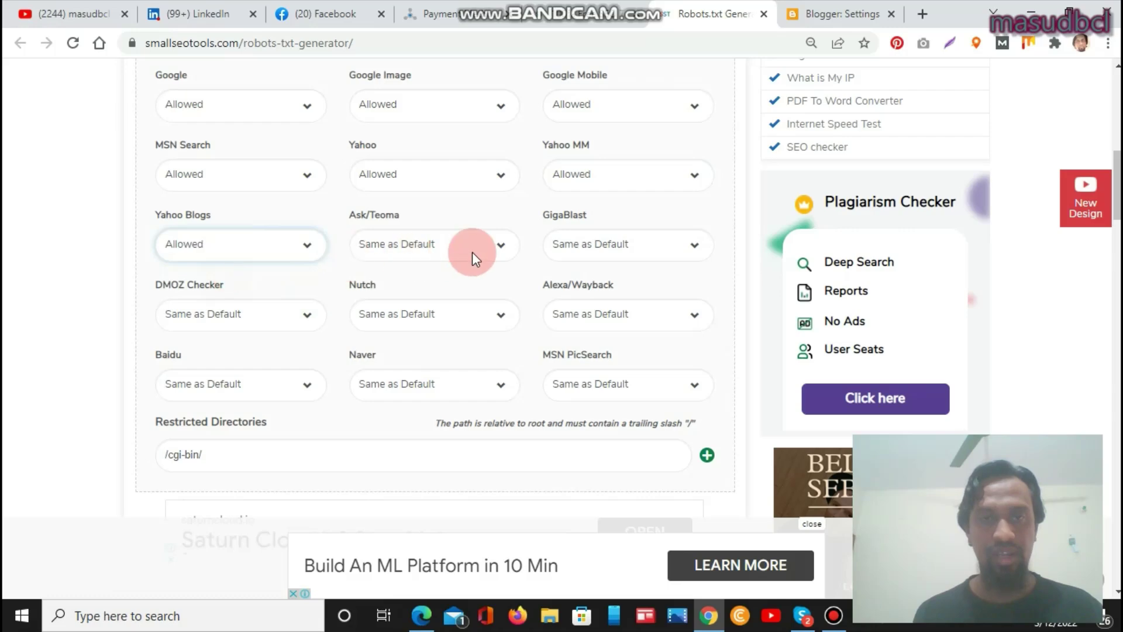
pyautogui.click(472, 251)
pyautogui.click(459, 284)
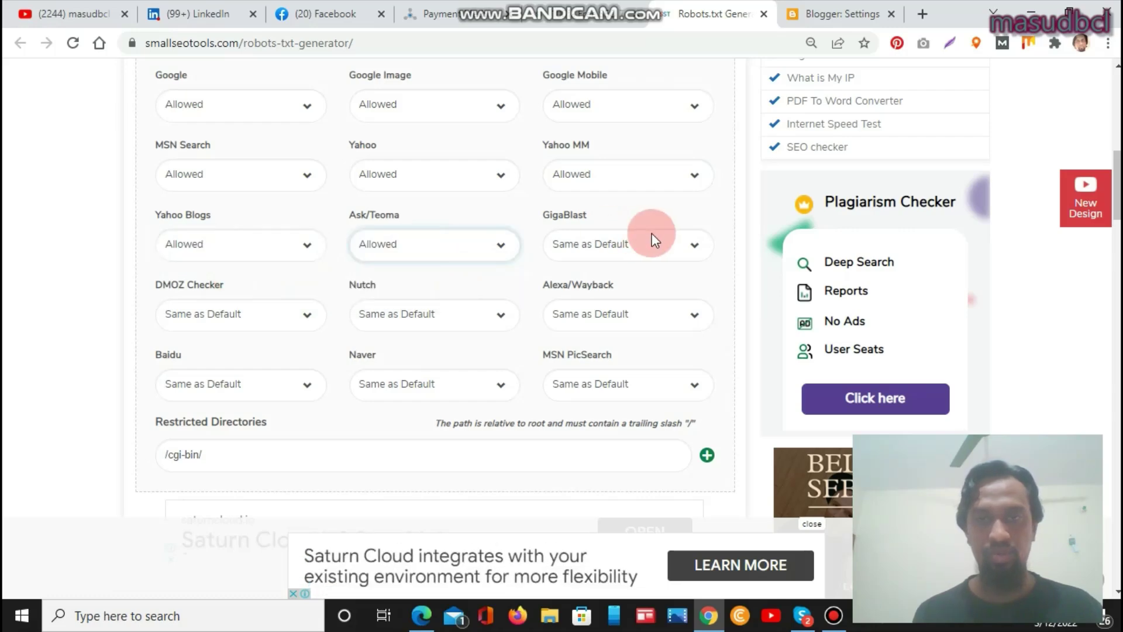
pyautogui.click(652, 233)
pyautogui.click(627, 284)
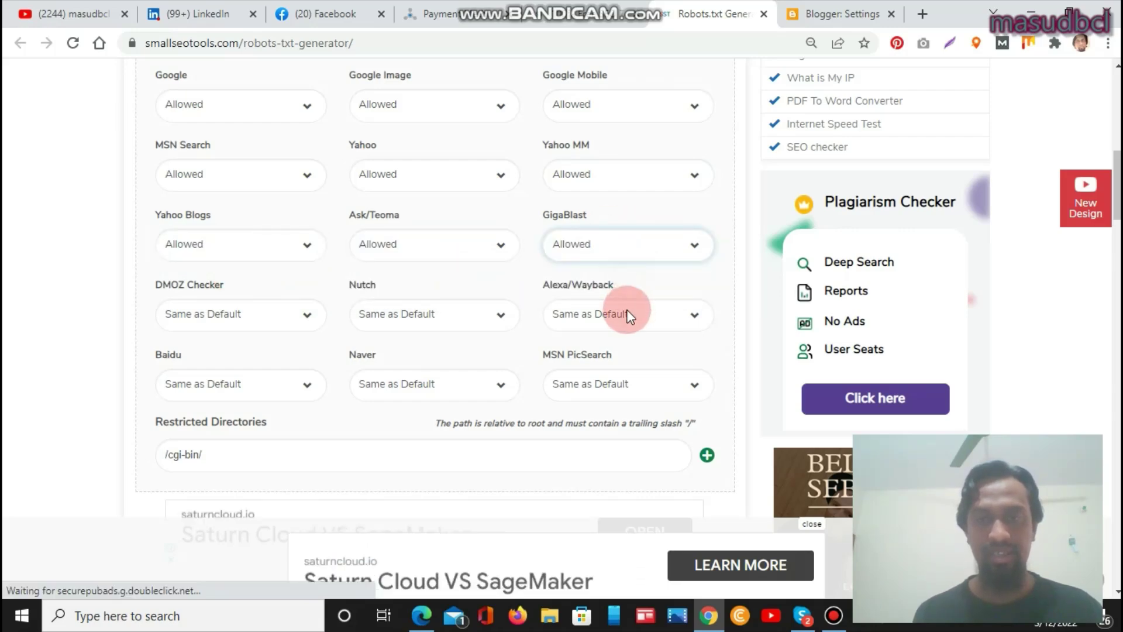
# Set the Alexa/Wayback, Nutch and DMOZ Checker search robots to Allowed
pyautogui.click(624, 312)
pyautogui.click(612, 352)
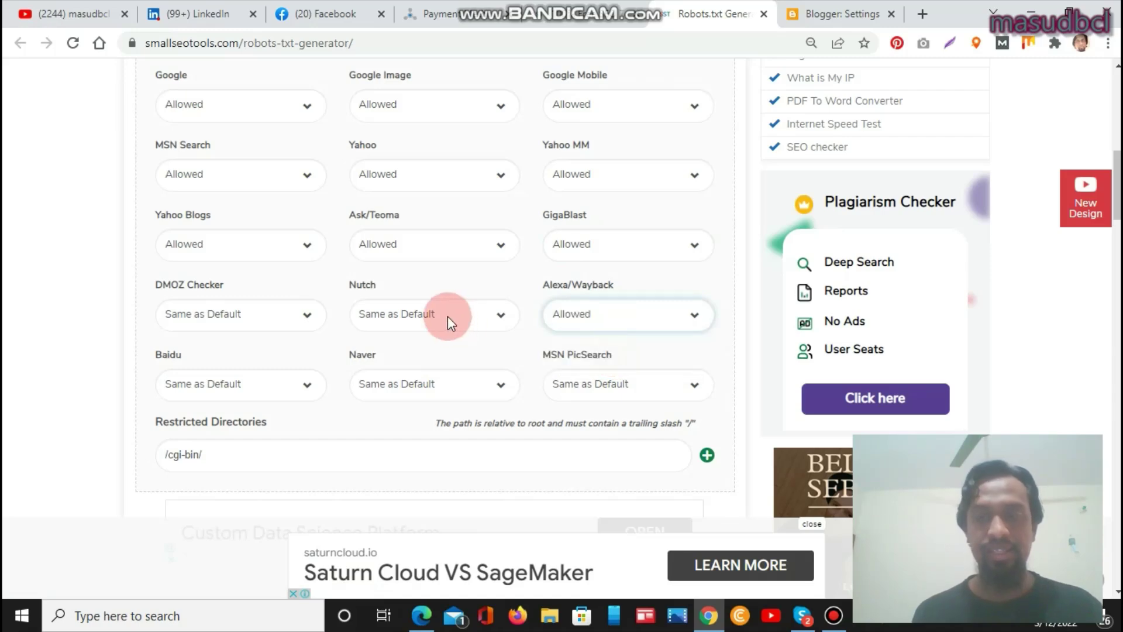
pyautogui.click(448, 316)
pyautogui.click(418, 352)
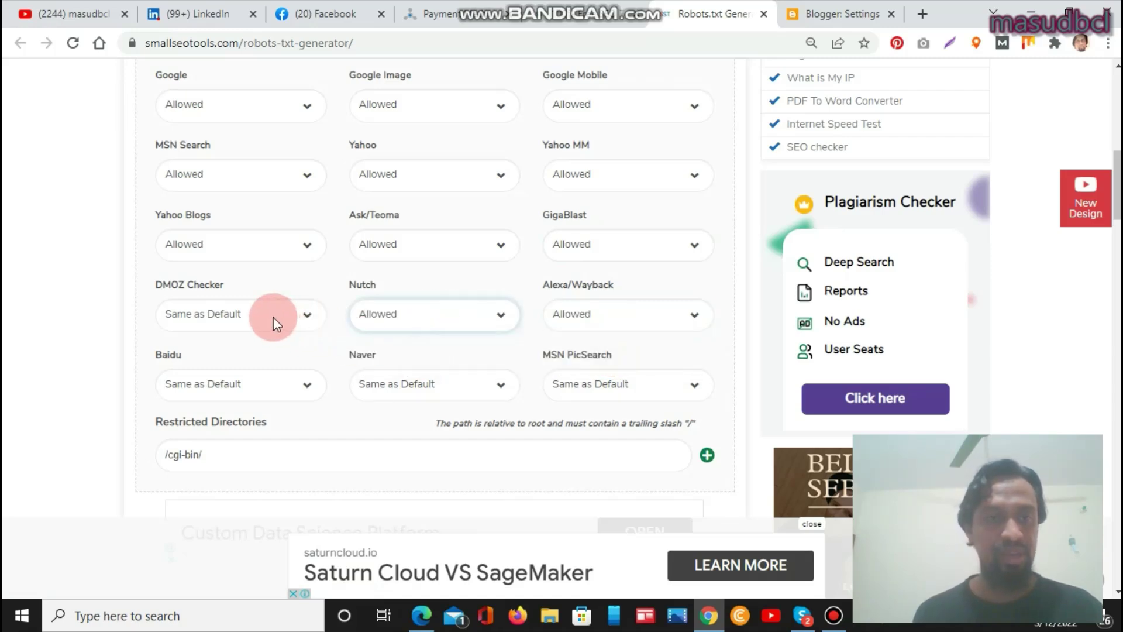
pyautogui.click(273, 317)
pyautogui.click(247, 351)
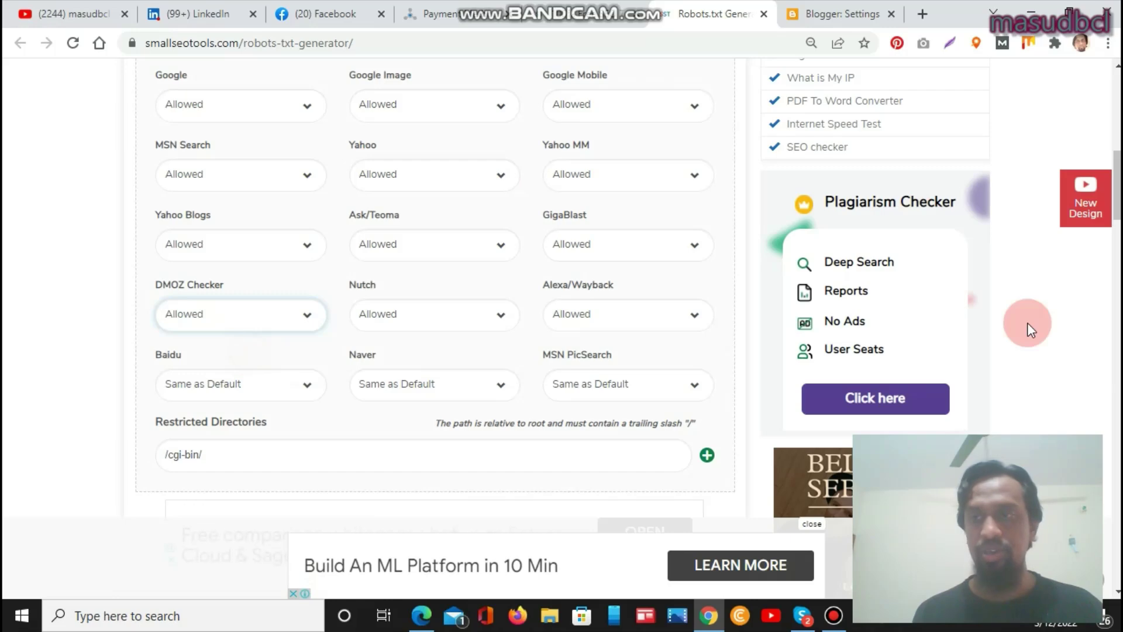
# Set the Baidu, Naver and MSN PicSearch search robots to Allowed
pyautogui.scroll(-2, 435, 292)
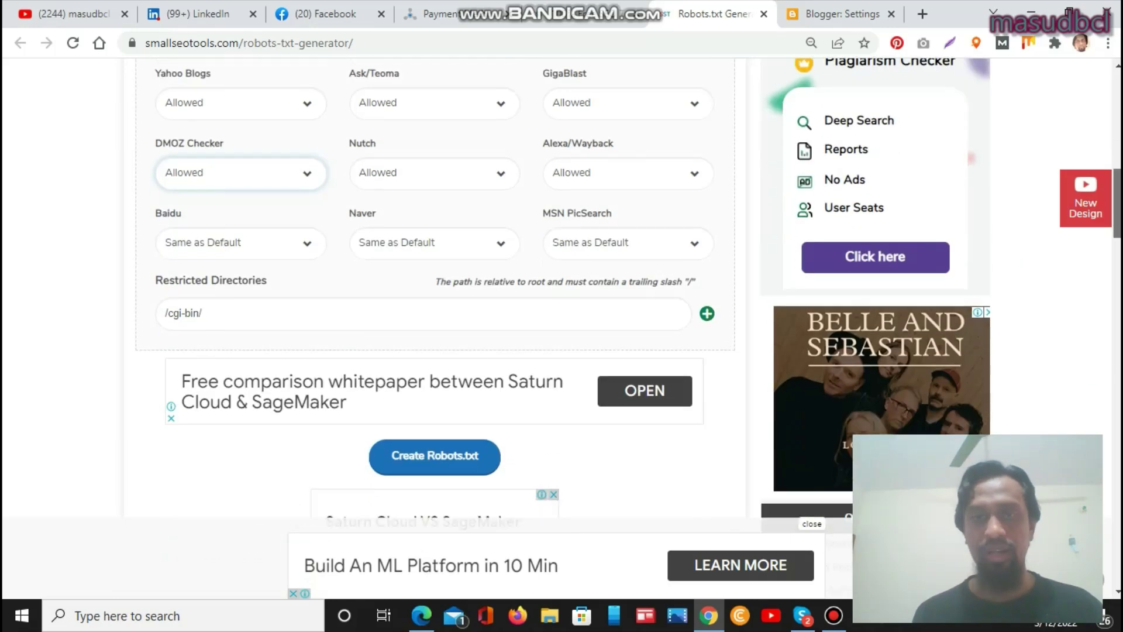
pyautogui.click(279, 246)
pyautogui.click(256, 283)
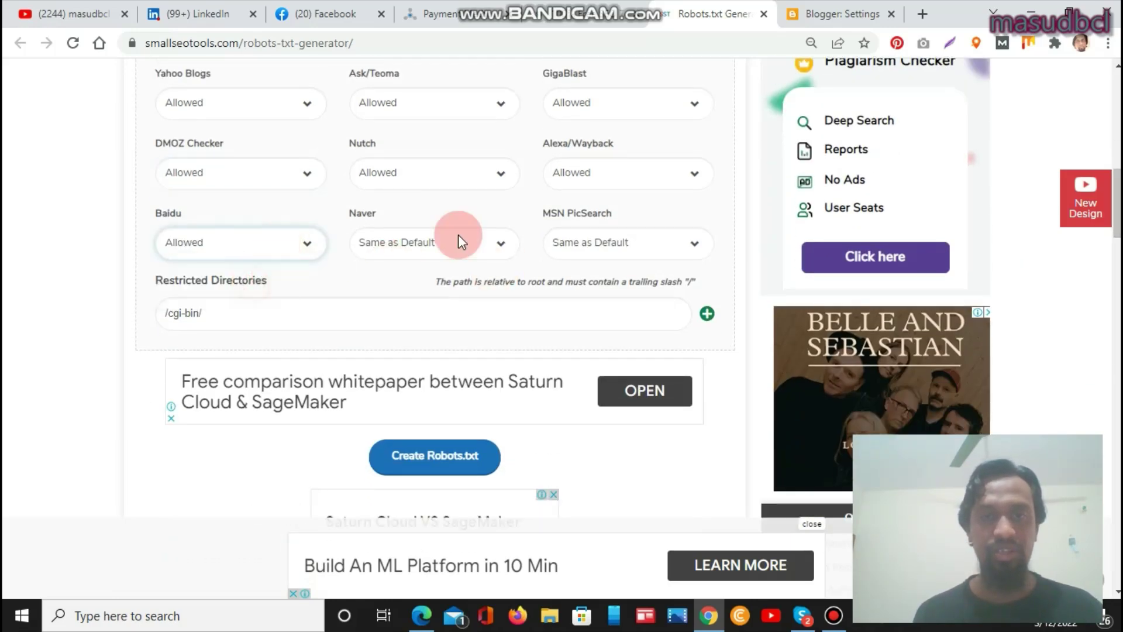
pyautogui.click(459, 237)
pyautogui.click(441, 278)
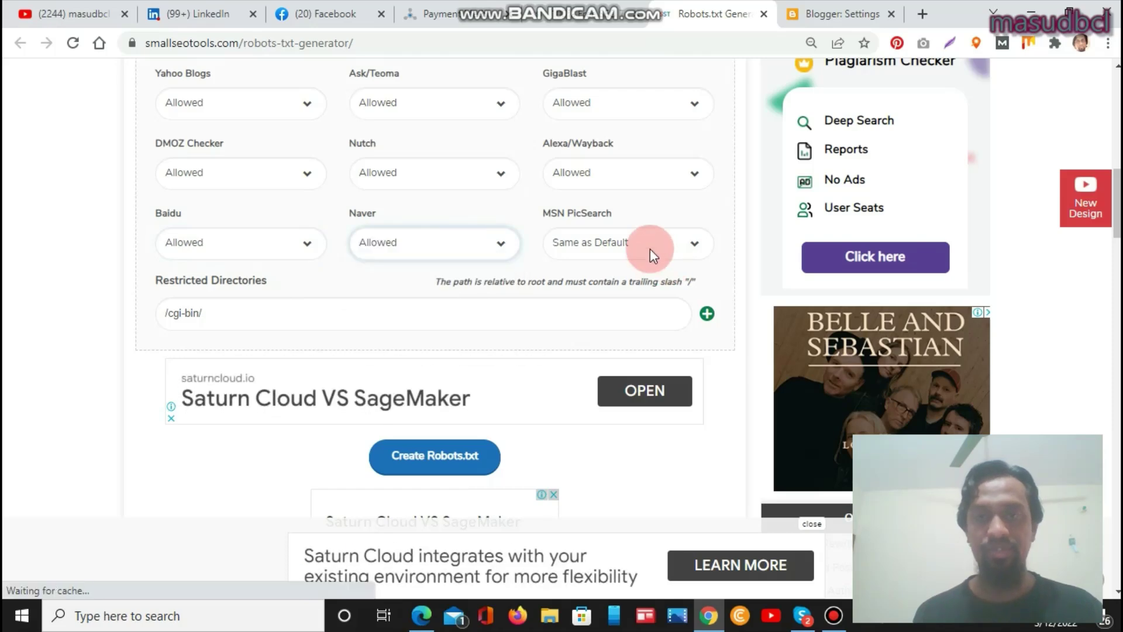
pyautogui.click(647, 247)
pyautogui.click(613, 283)
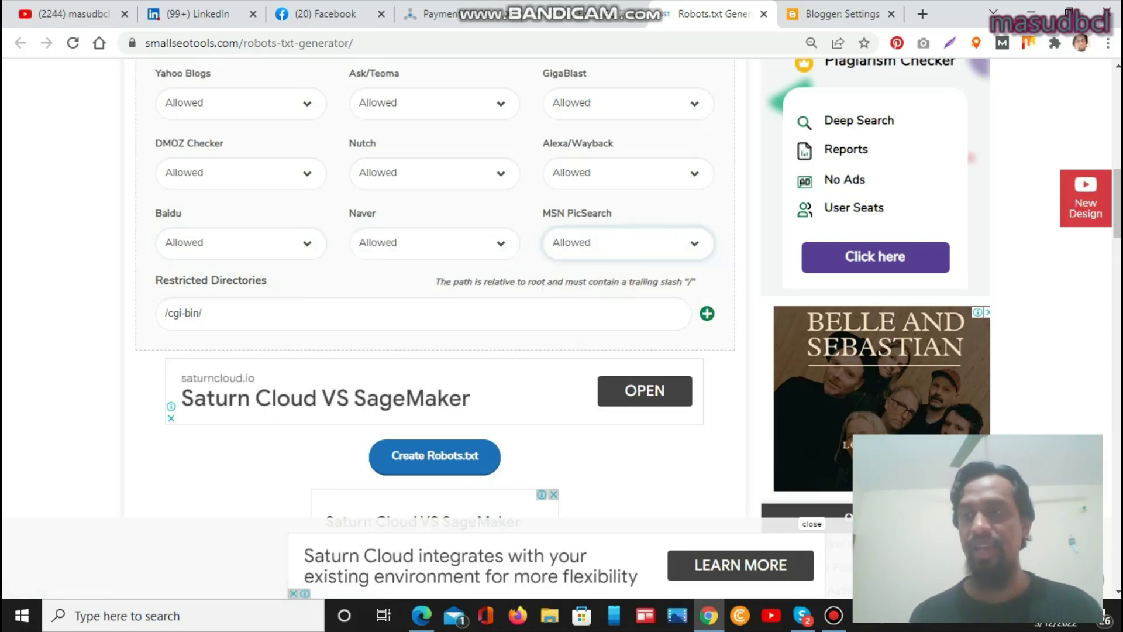
# Create the robots.txt file with every search robot individually set to Allowed and check the generated rules
pyautogui.scroll(-2, 426, 357)
pyautogui.click(426, 357)
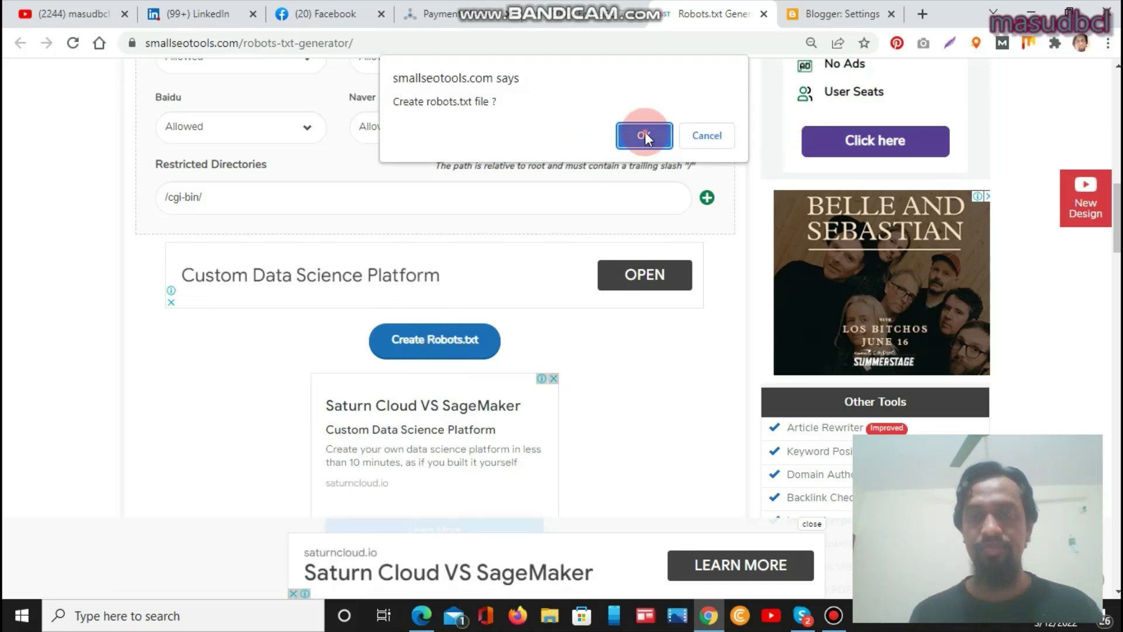
pyautogui.click(645, 136)
pyautogui.click(692, 251)
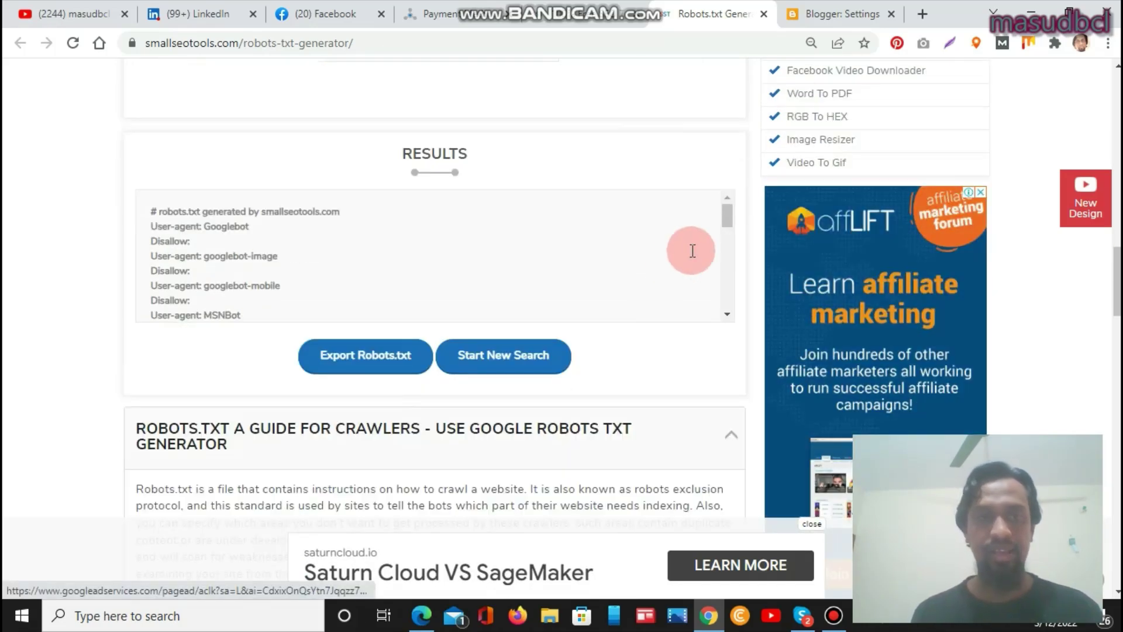
pyautogui.click(174, 246)
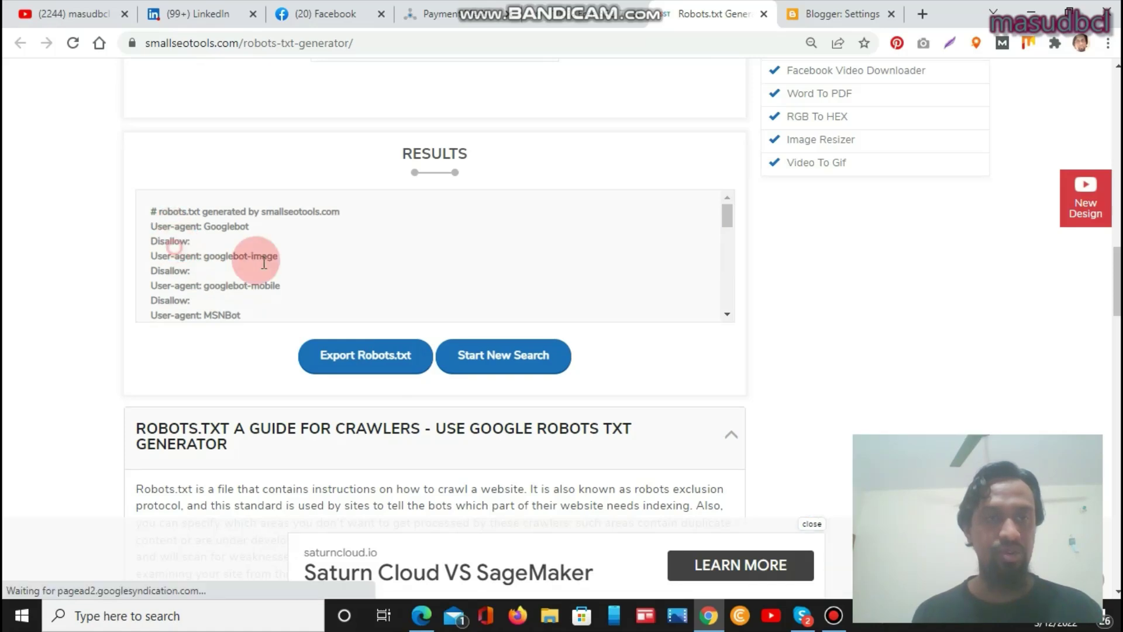
pyautogui.click(731, 225)
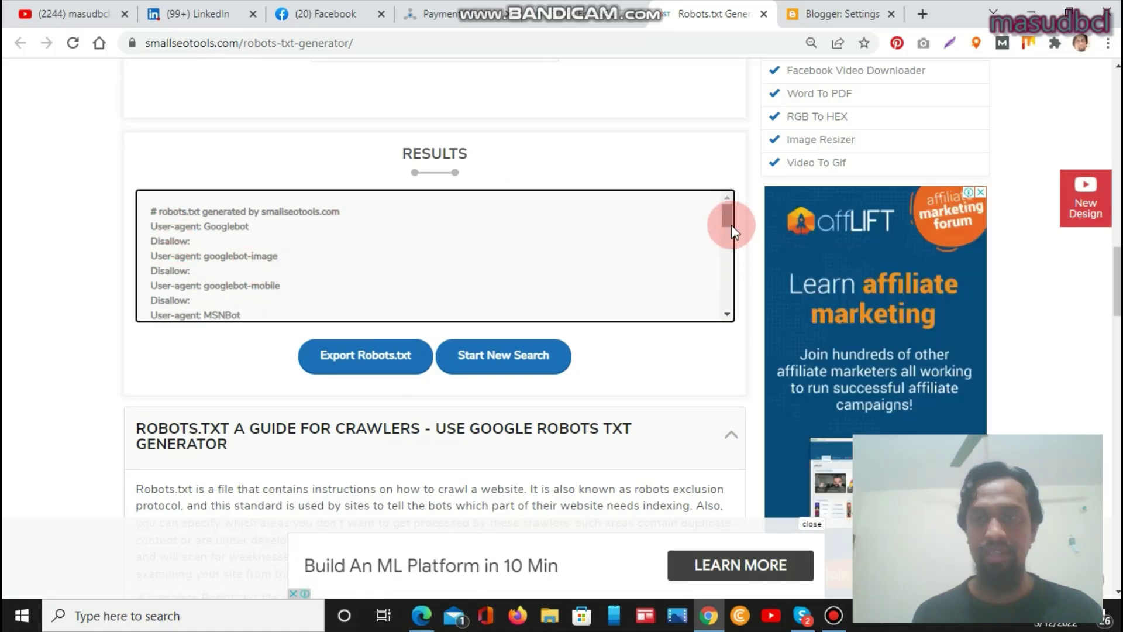
# Review the generated robots.txt rules through the sitemap line and select all of the text
pyautogui.moveTo(731, 225); pyautogui.dragTo(730, 308)
pyautogui.click(361, 328)
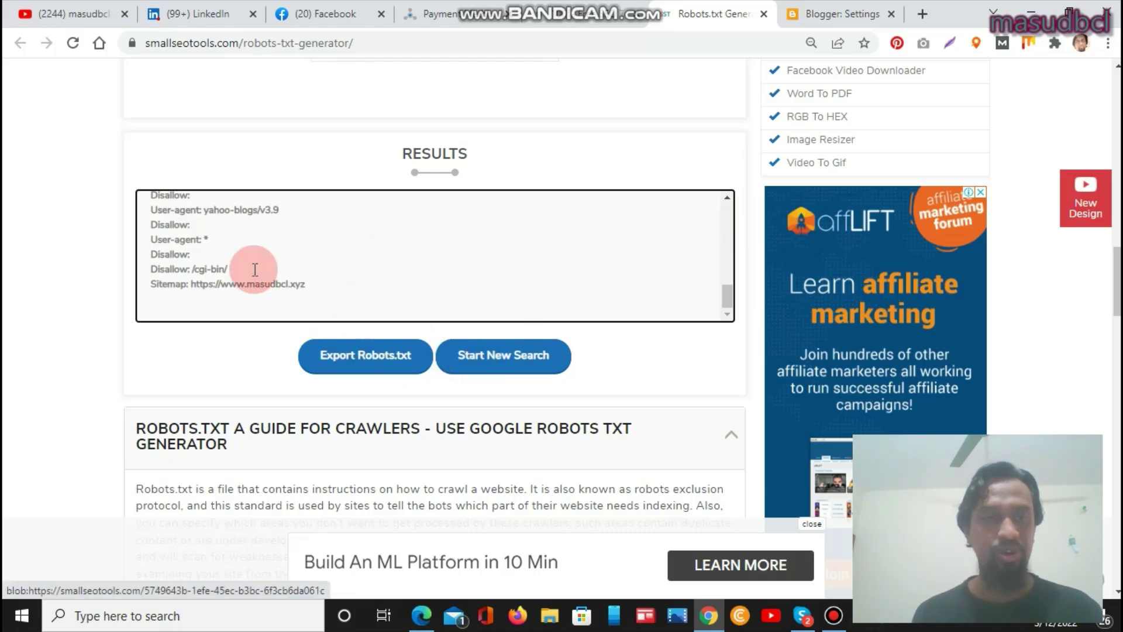
pyautogui.hotkey('ctrl', 'a')
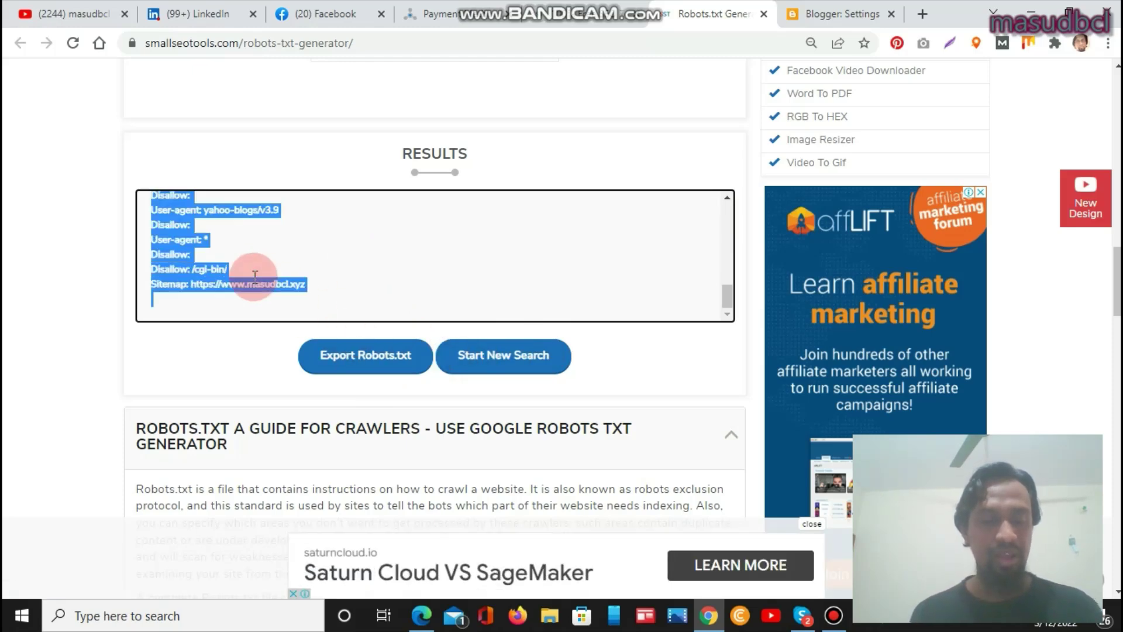
# Switch to the blog's settings in Blogger and open the Custom robots.txt entry under Crawlers and indexing for editing
pyautogui.click(819, 6)
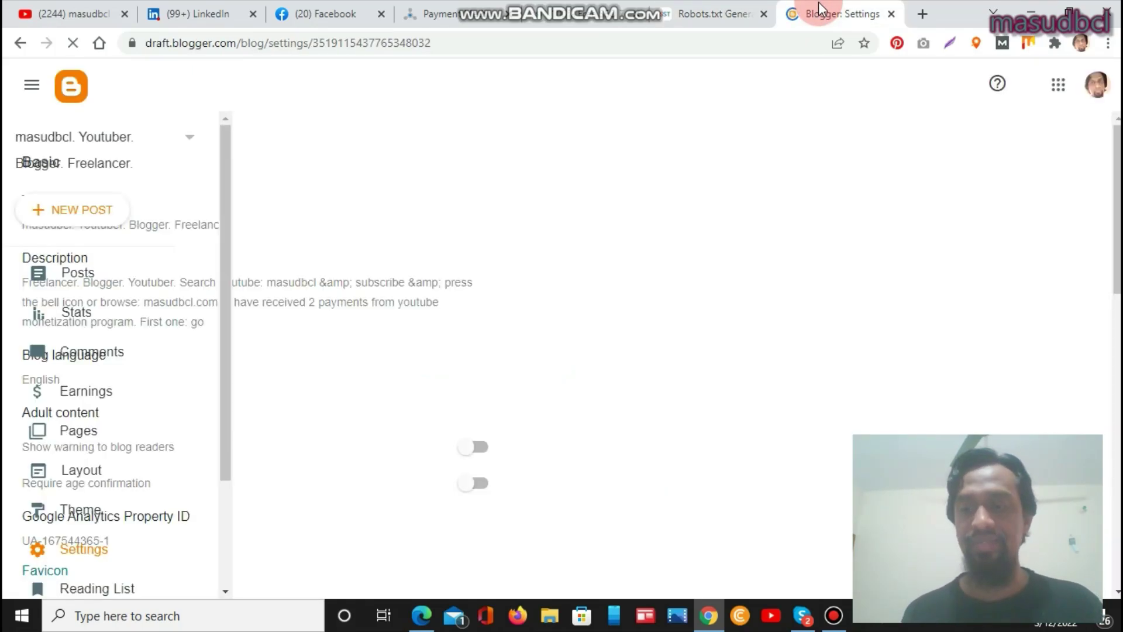
pyautogui.click(71, 479)
pyautogui.click(77, 569)
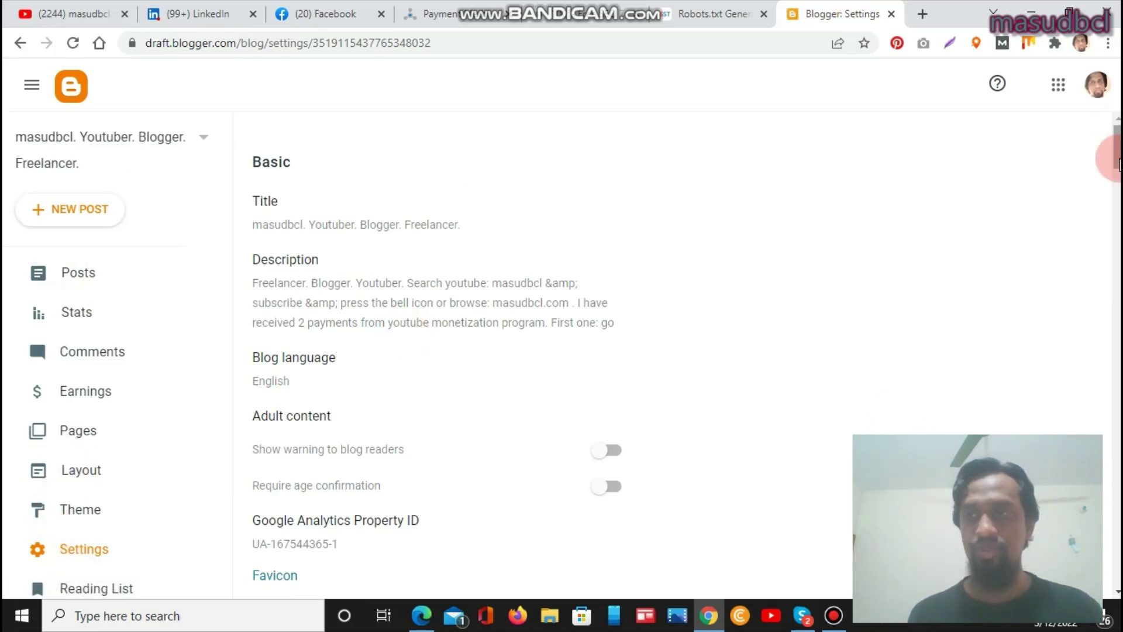
pyautogui.moveTo(1118, 164); pyautogui.dragTo(1118, 488)
pyautogui.click(440, 342)
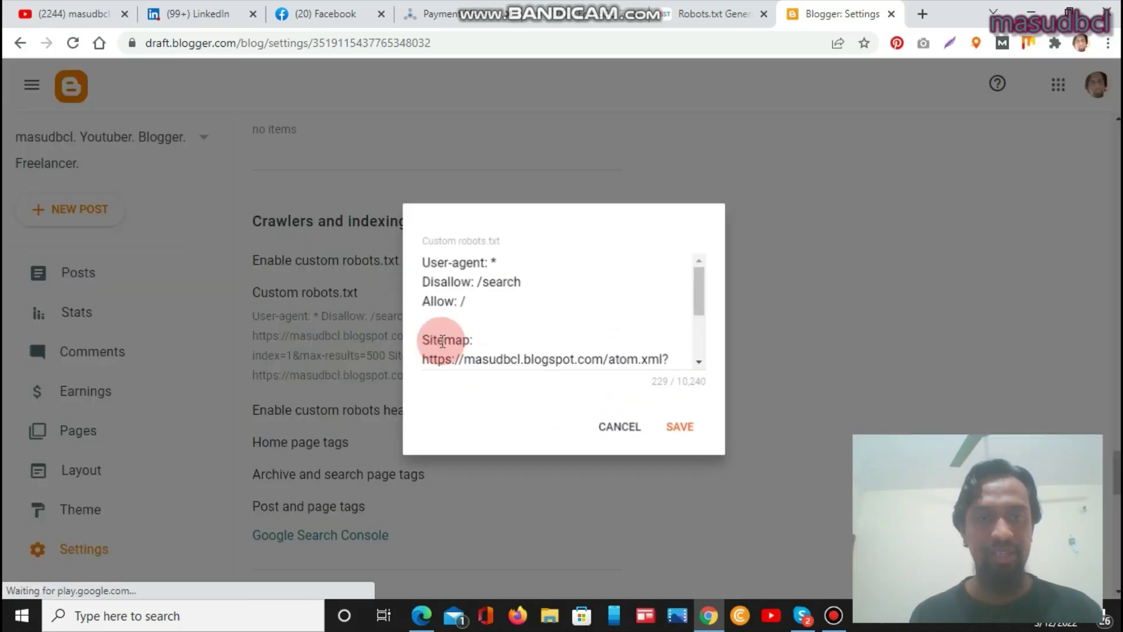
# Examine where the rules go in the custom robots.txt editor and close it without saving
pyautogui.click(559, 359)
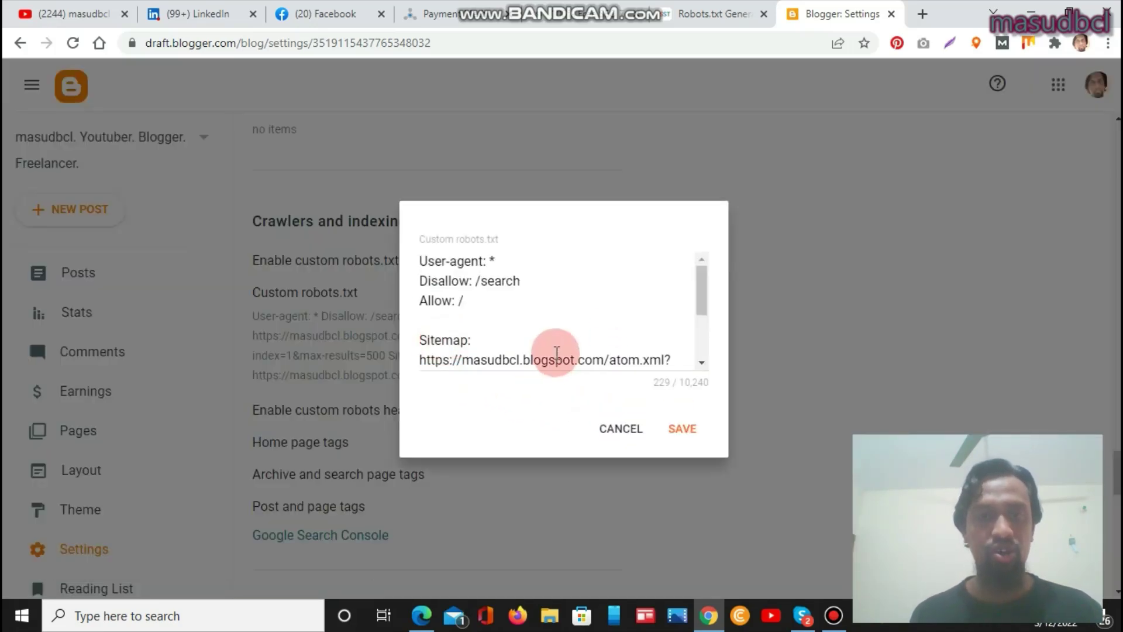
pyautogui.click(507, 272)
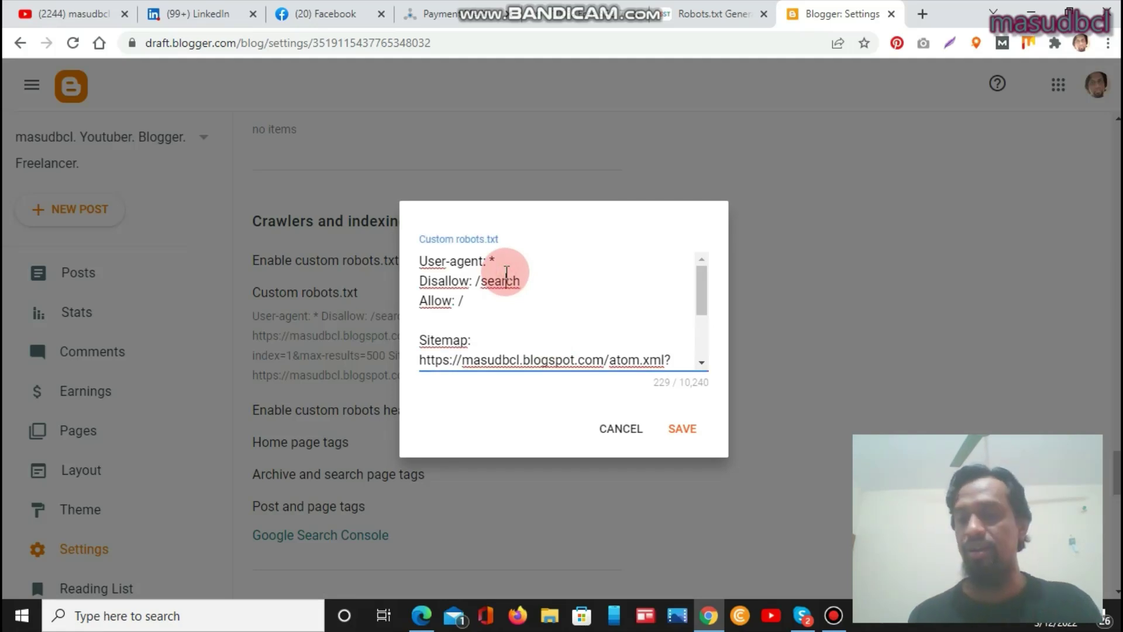
pyautogui.click(617, 437)
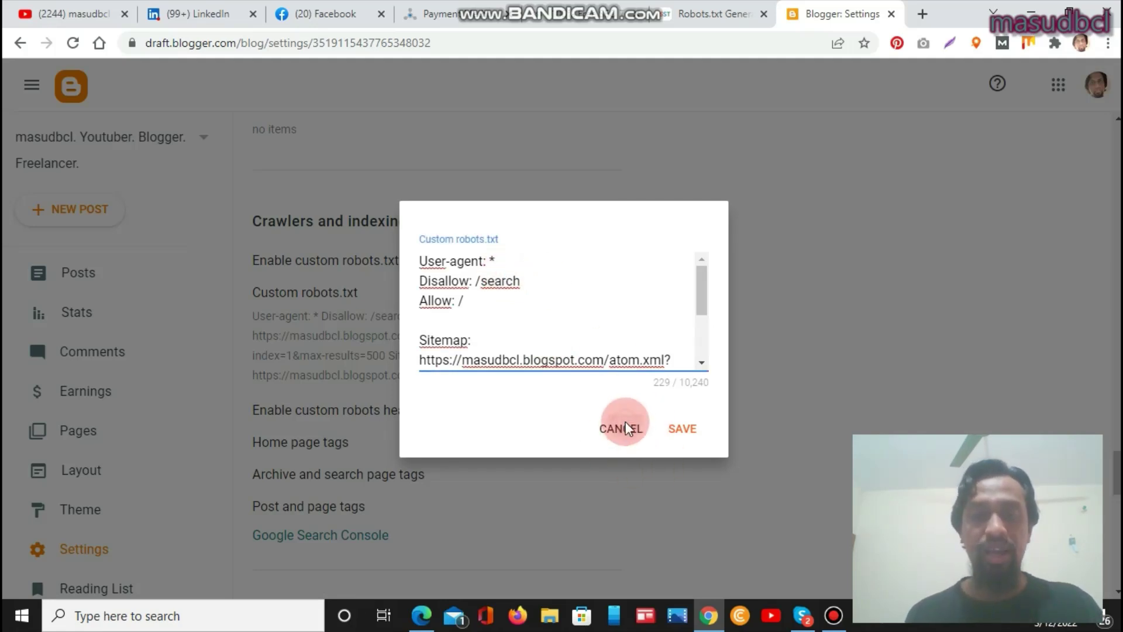
pyautogui.click(626, 429)
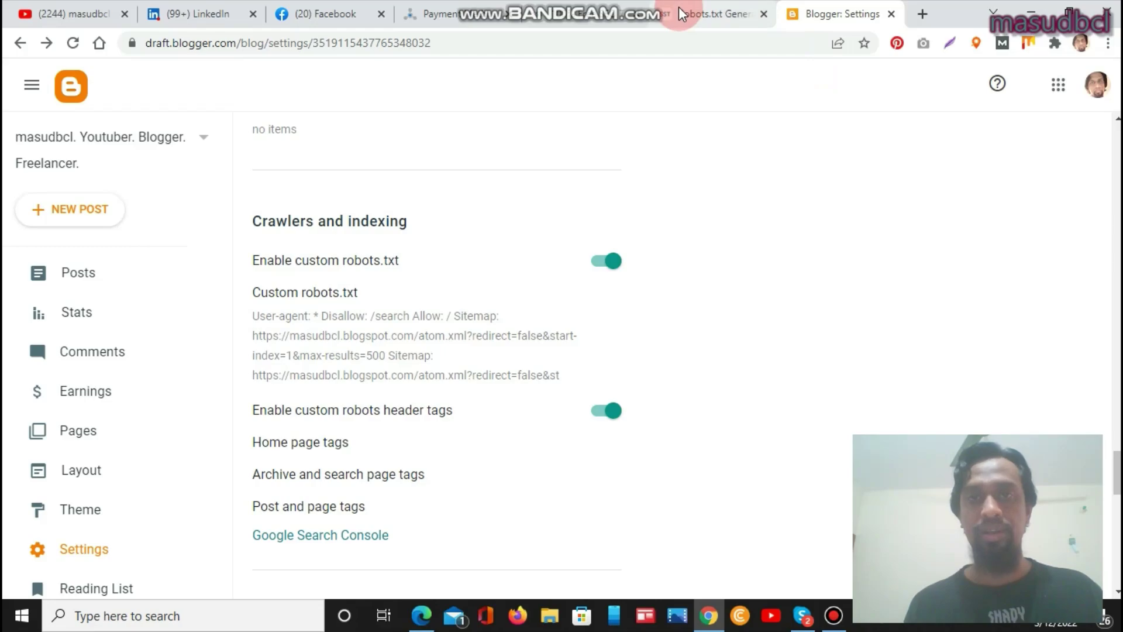
pyautogui.moveTo(678, 3)
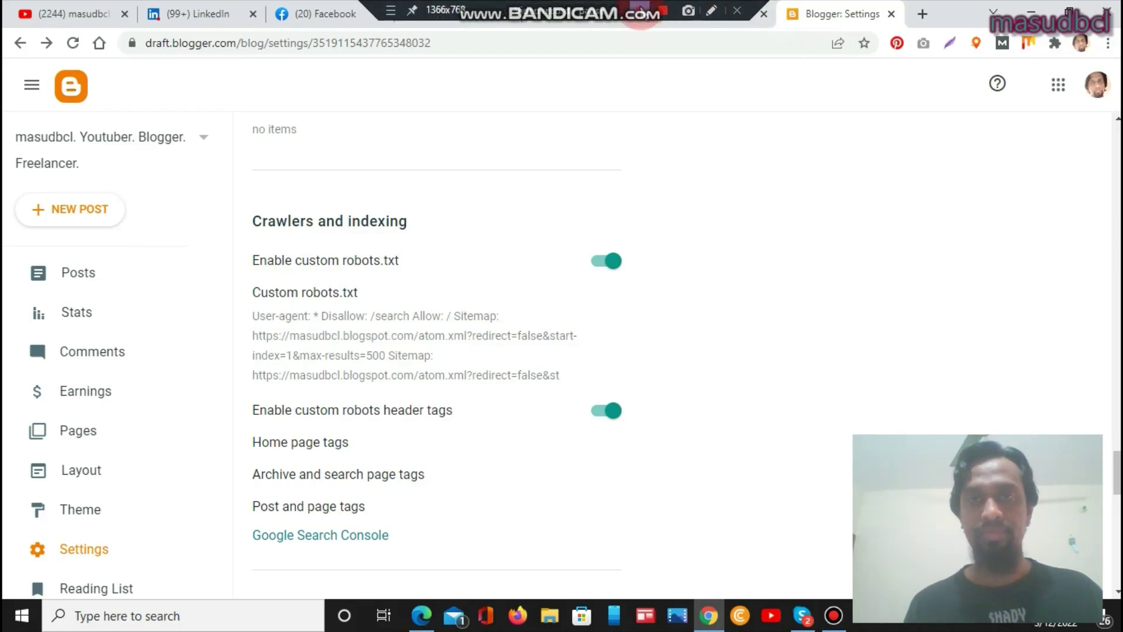